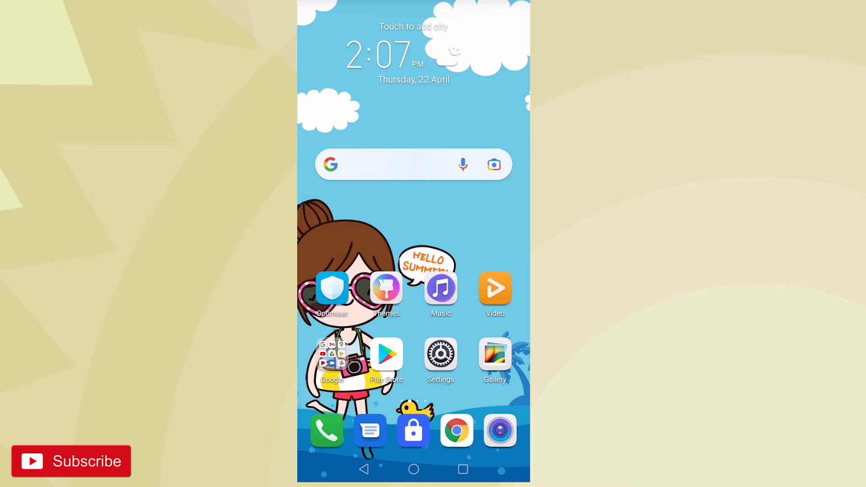
- Search 'Google forms' in Chrome and start a new form from the Google Forms site
click(457, 431)
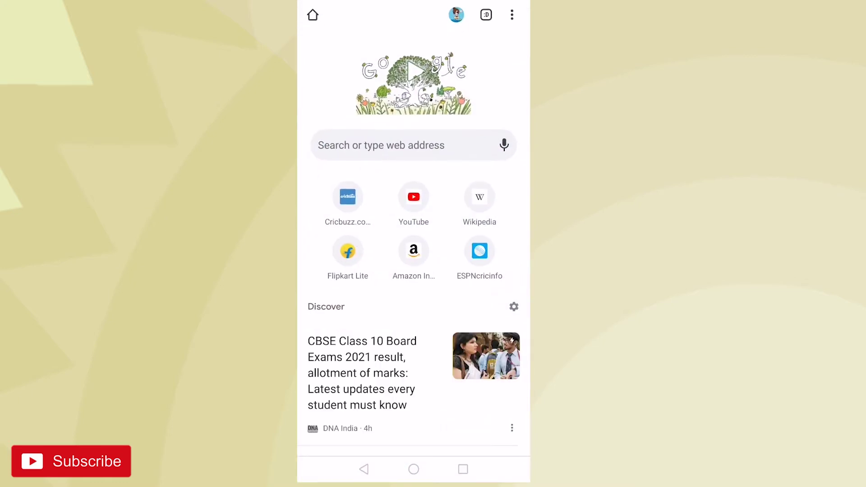
click(377, 149)
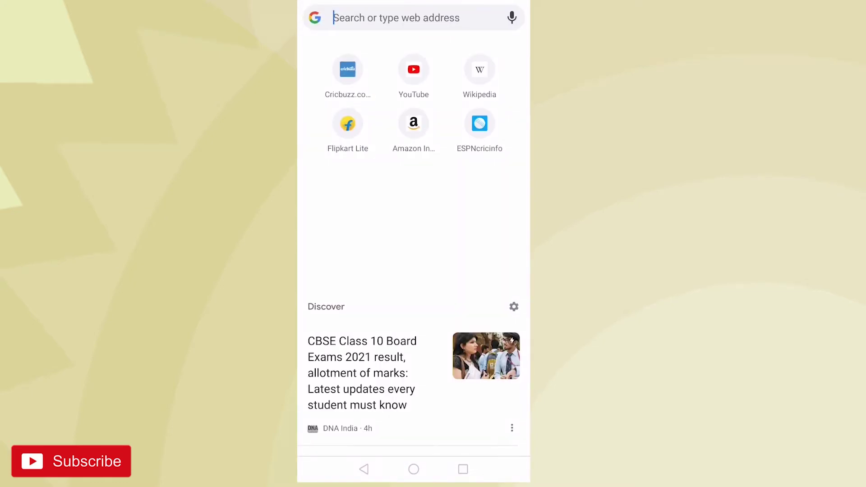
text(google)
click(414, 285)
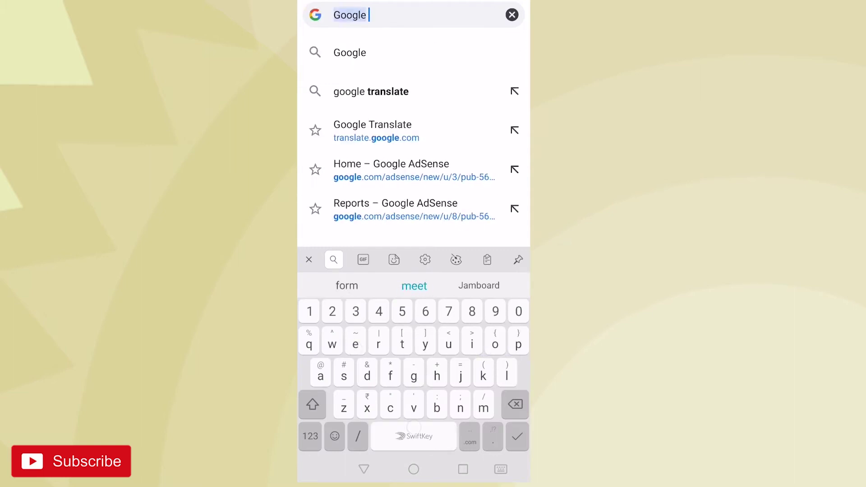
text(form)
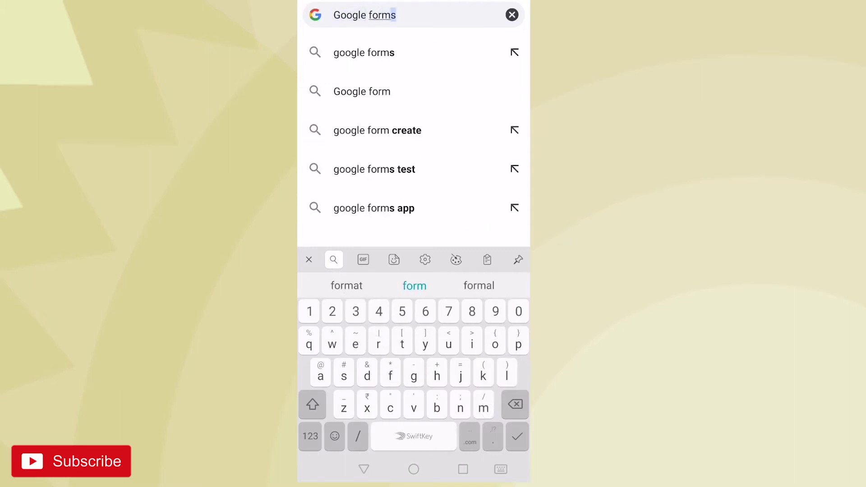
text(s)
key(Return)
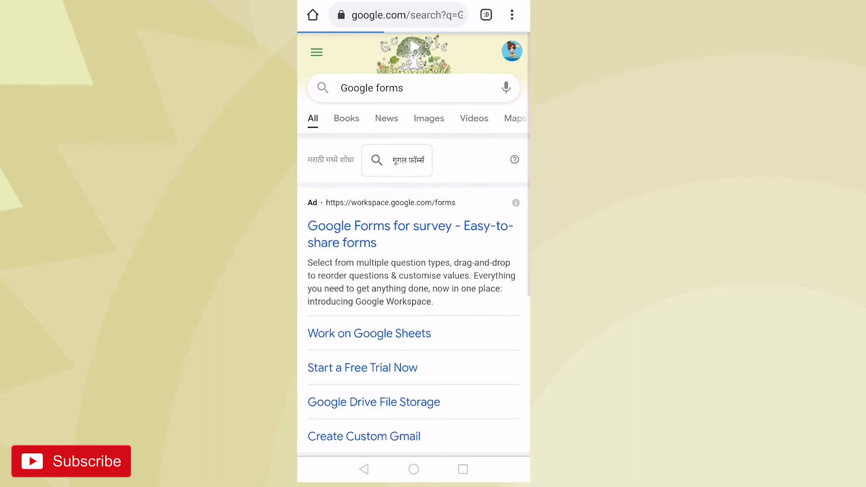
scroll(479, 375, down, 3)
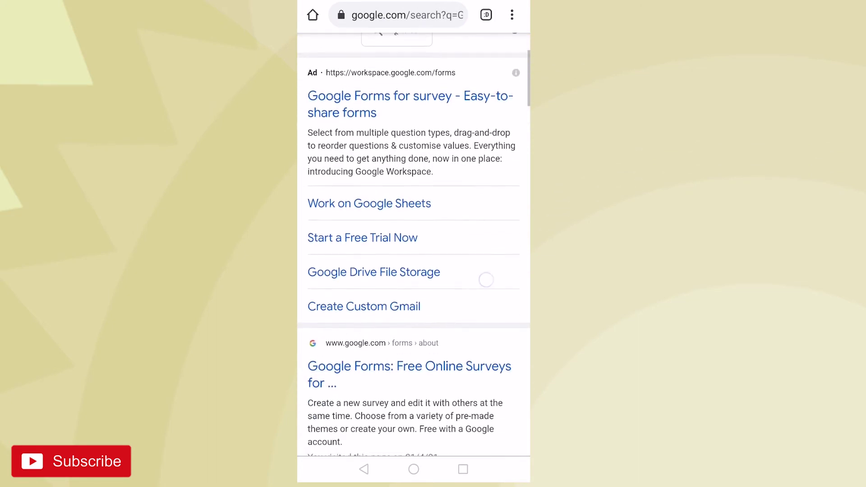
scroll(464, 396, down, 2)
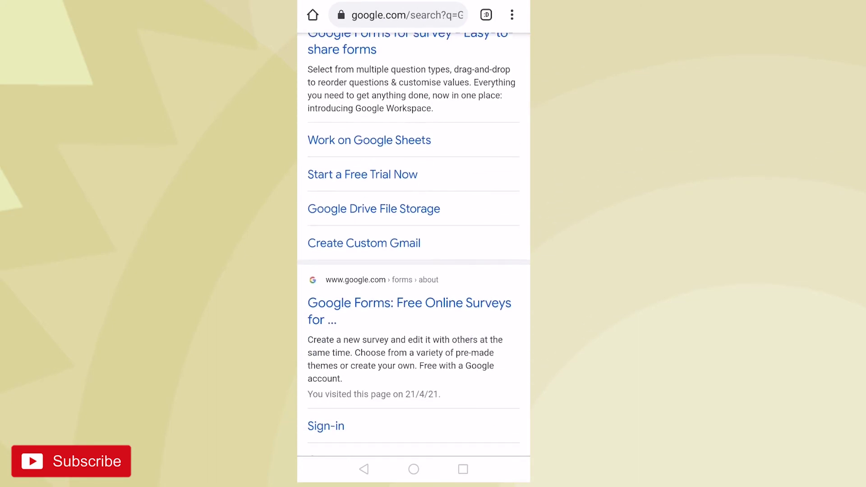
click(409, 304)
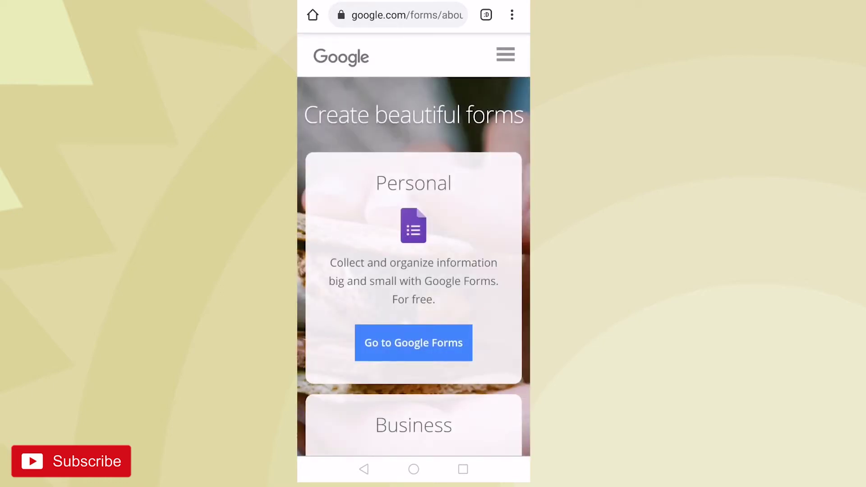
click(413, 343)
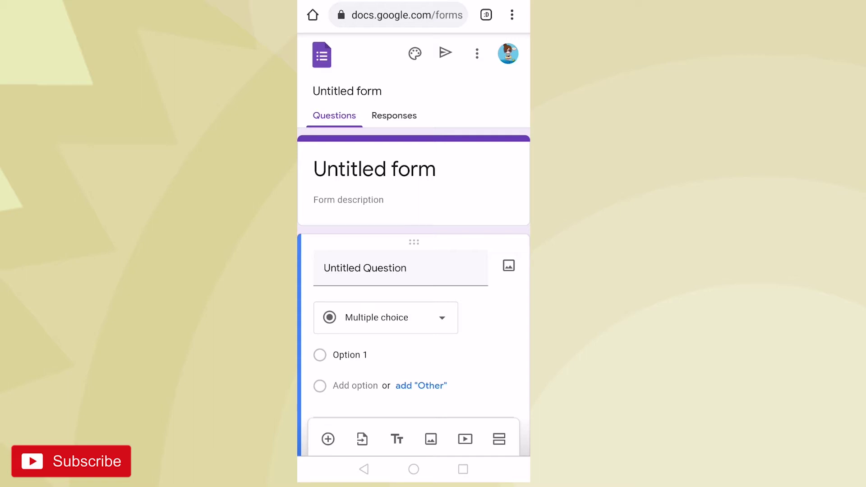
- Title the form 'Revision test' with the description 'Sub:English. Marks :5'
click(394, 169)
text(Re)
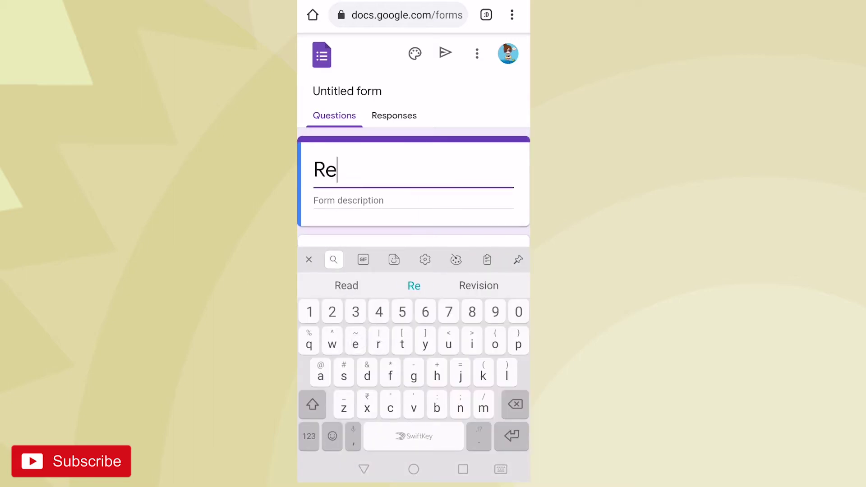
text(vision t)
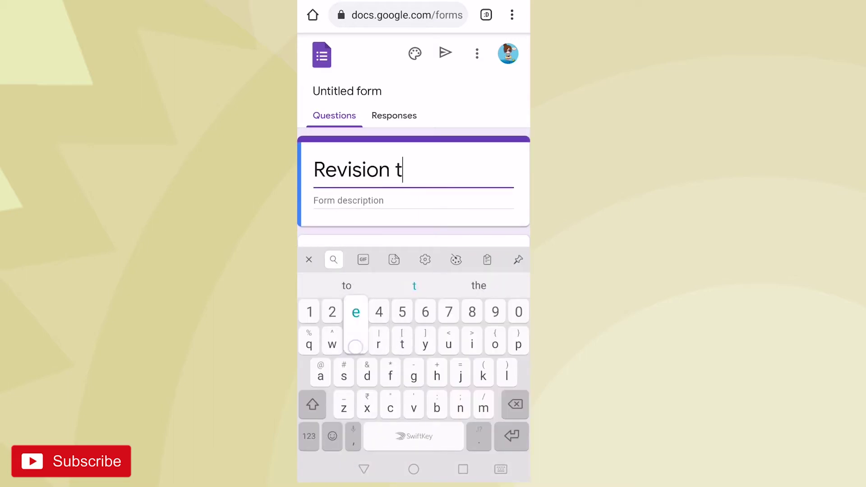
text(est)
click(370, 201)
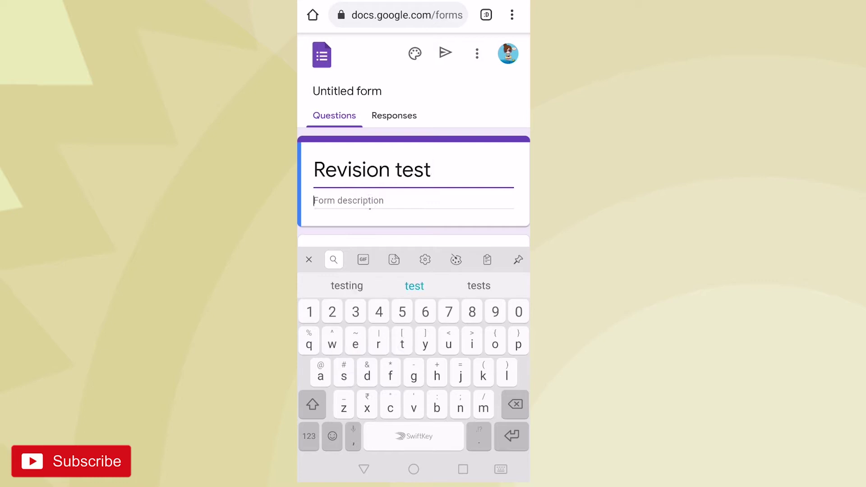
text(Su)
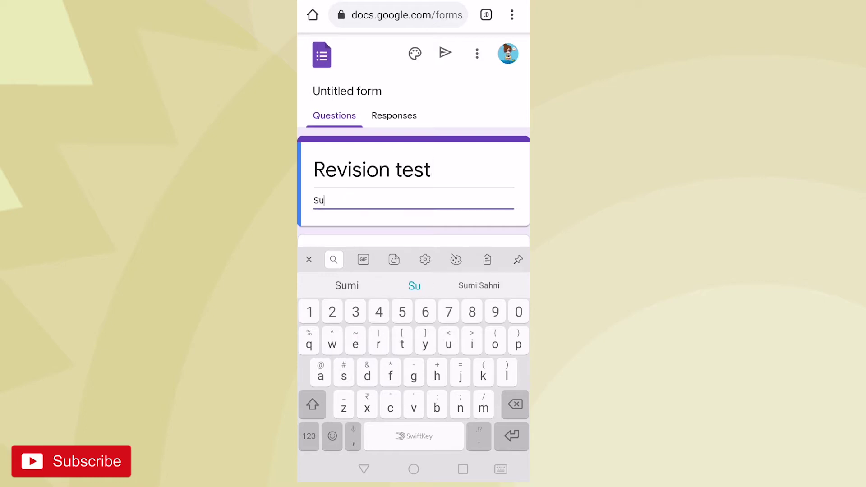
text(b)
key(BackSpace)
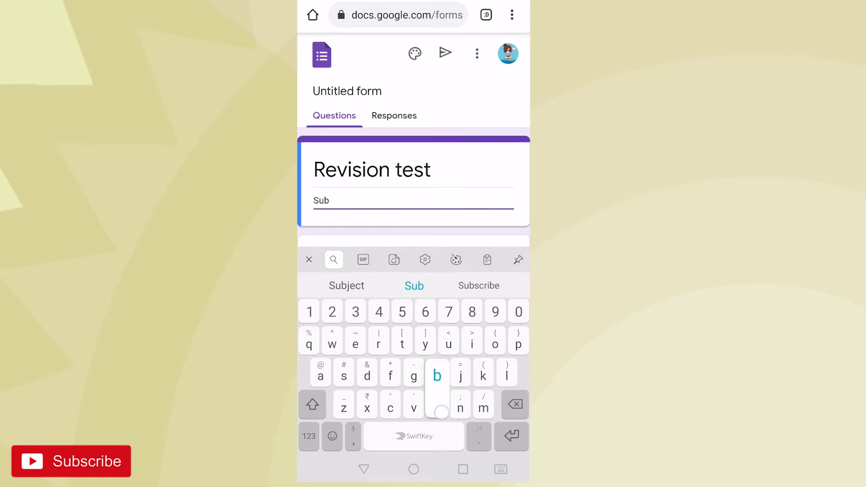
text(:English. )
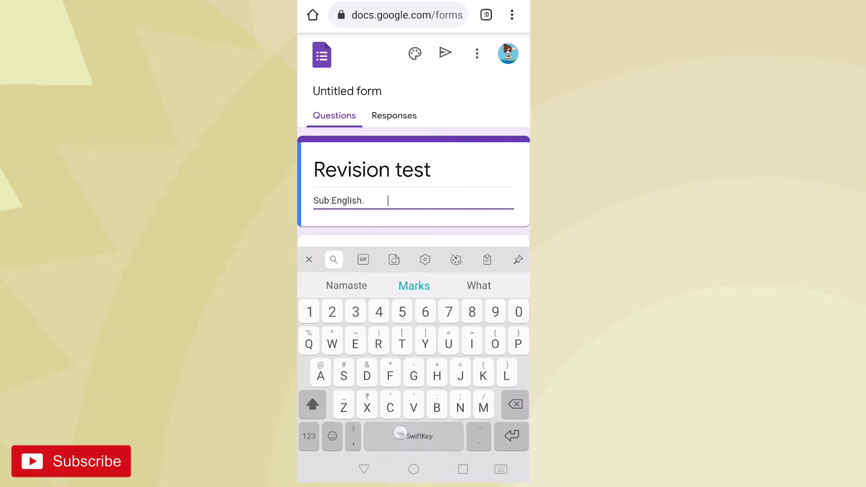
text(                                 Marks )
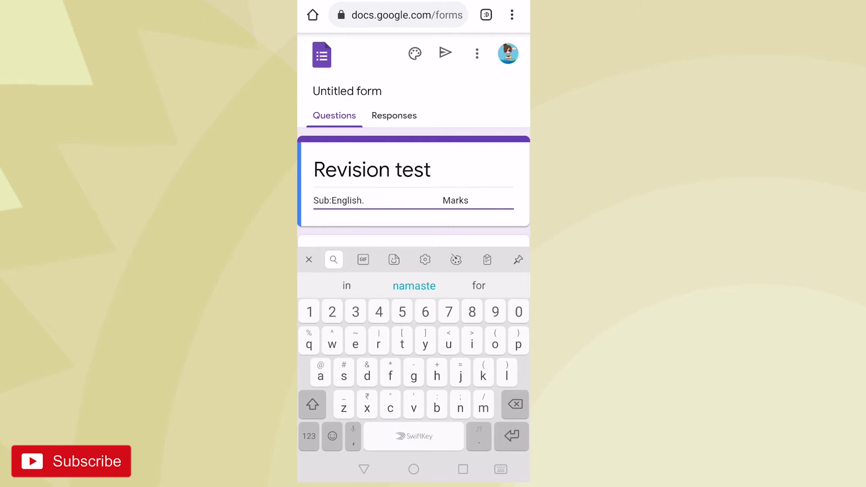
text(:)
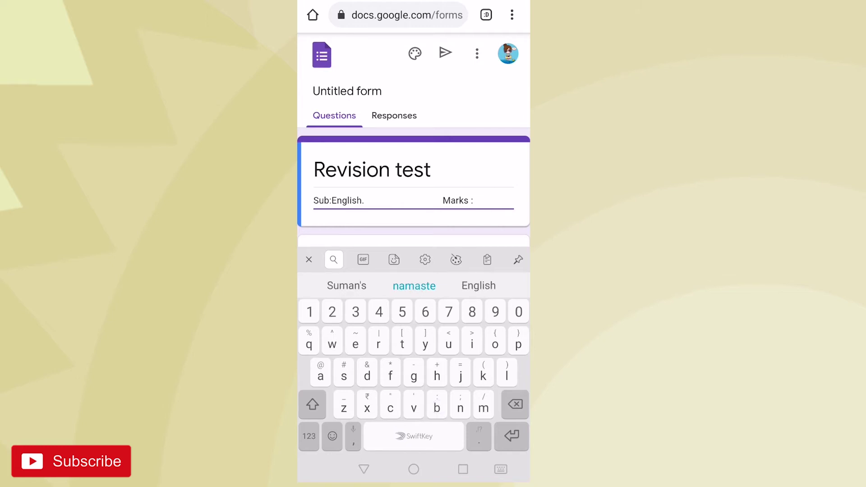
text(5)
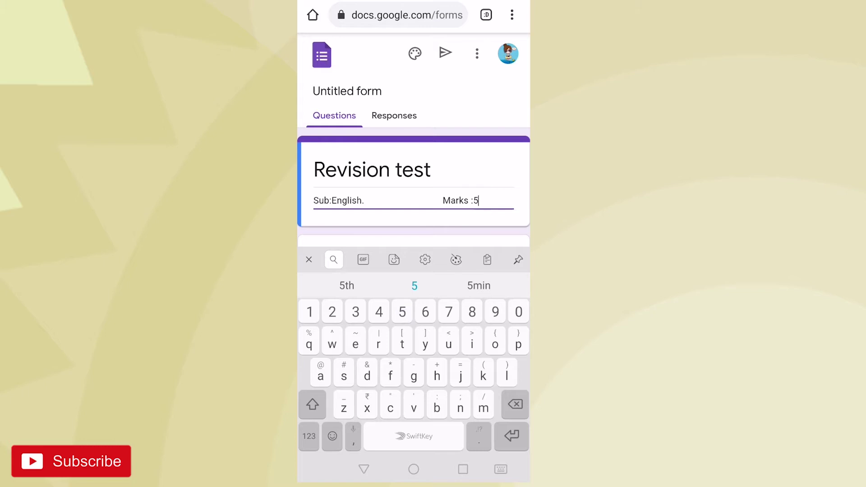
scroll(413, 169, down, 2)
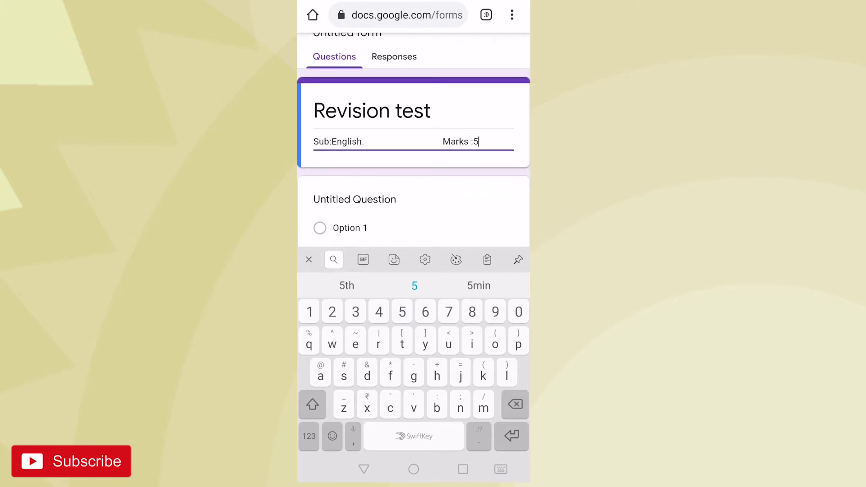
- Rename the first question to 'Students name' and make it required
click(376, 203)
text(S)
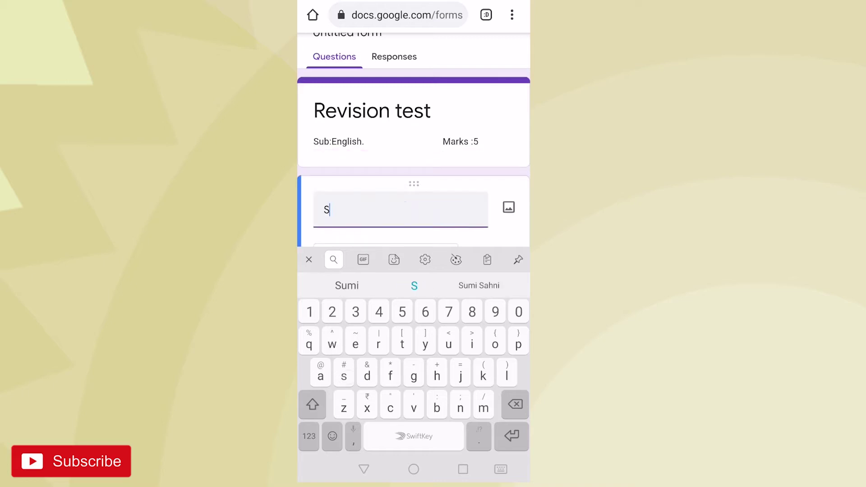
text(tud)
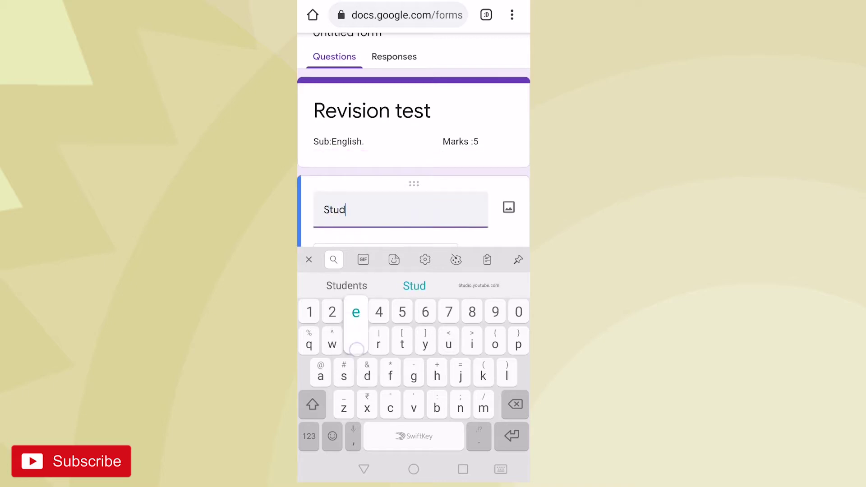
text(ents nam)
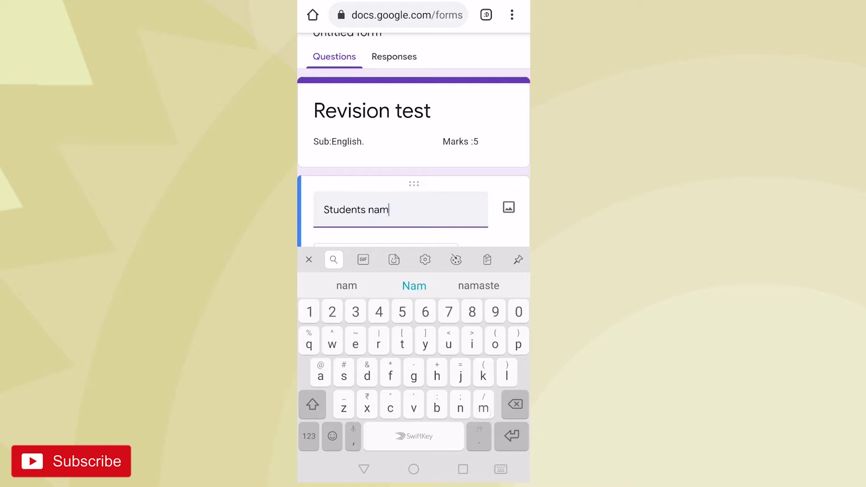
text(e)
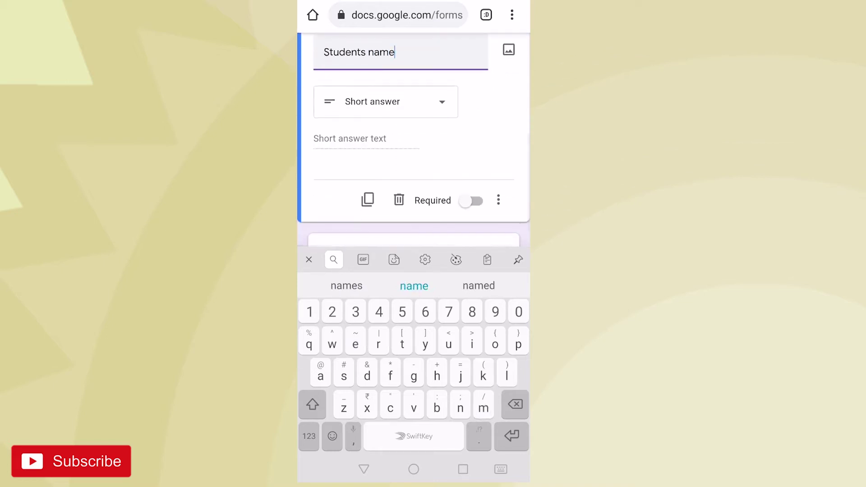
click(473, 200)
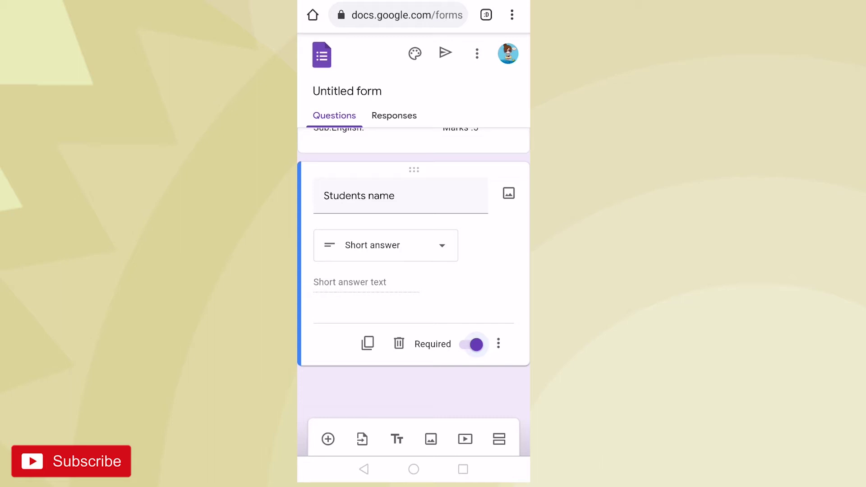
- Add a short-answer 'Roll no.' question, then a new question for 'Email id'
click(328, 439)
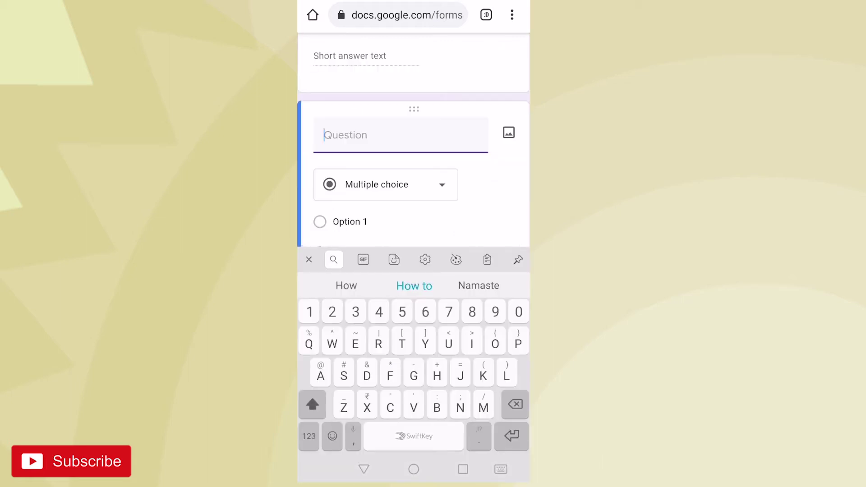
text(R)
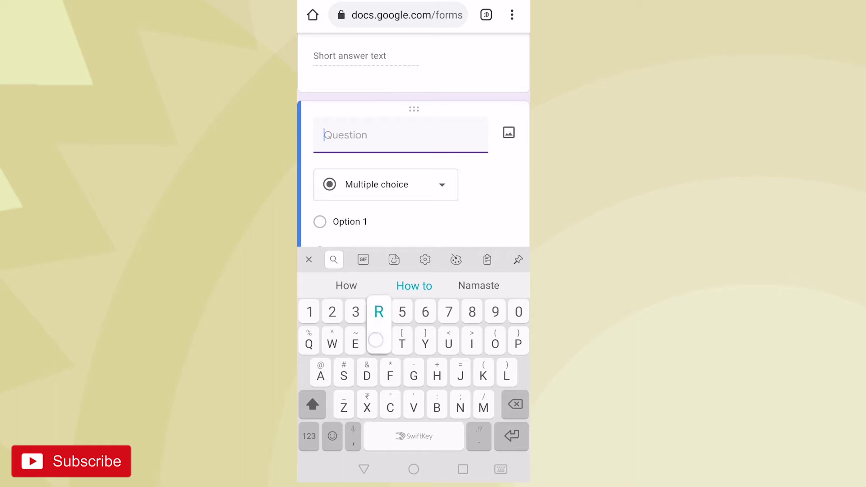
text(oll no)
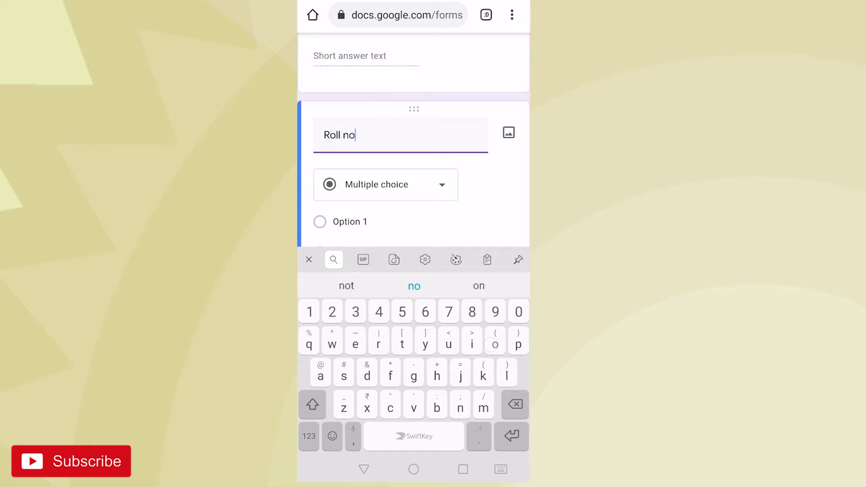
text(.)
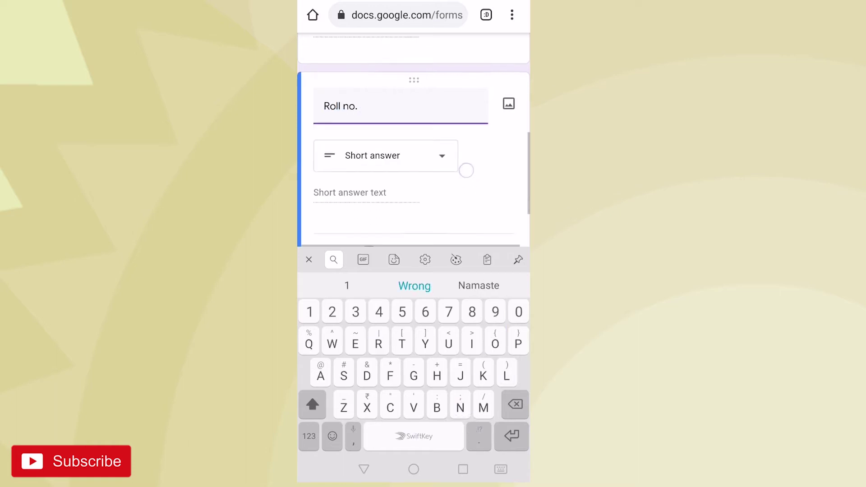
click(467, 224)
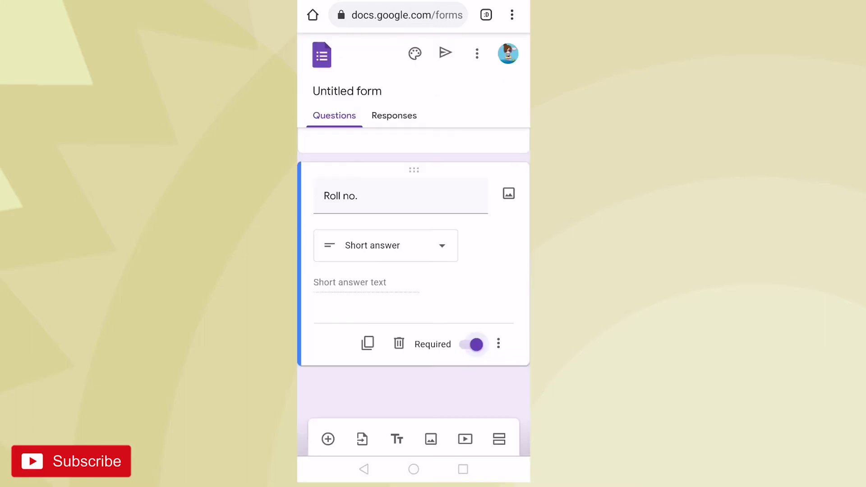
click(328, 439)
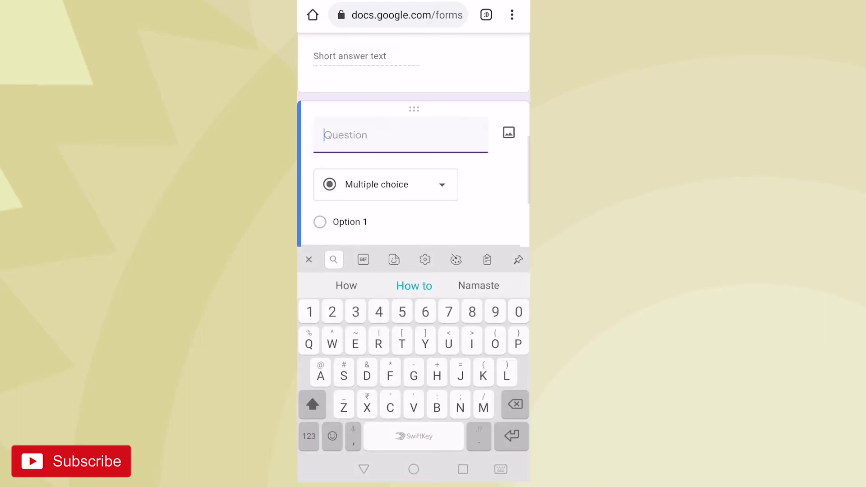
text(Em)
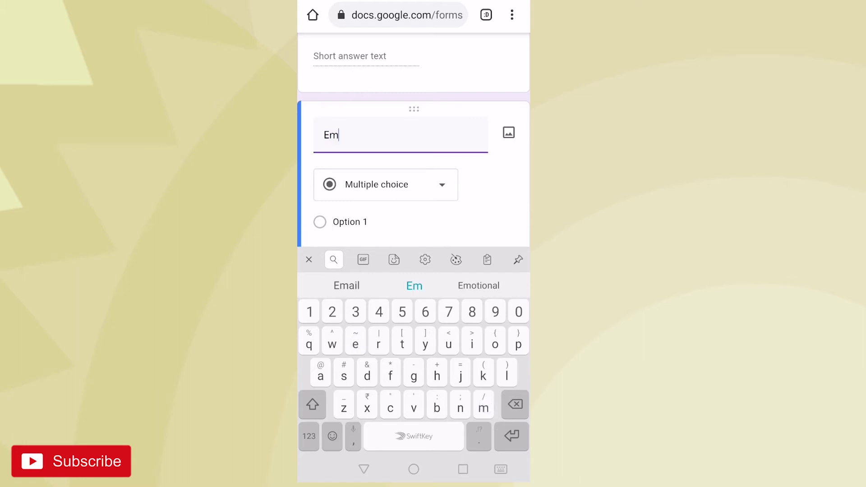
text(ail id)
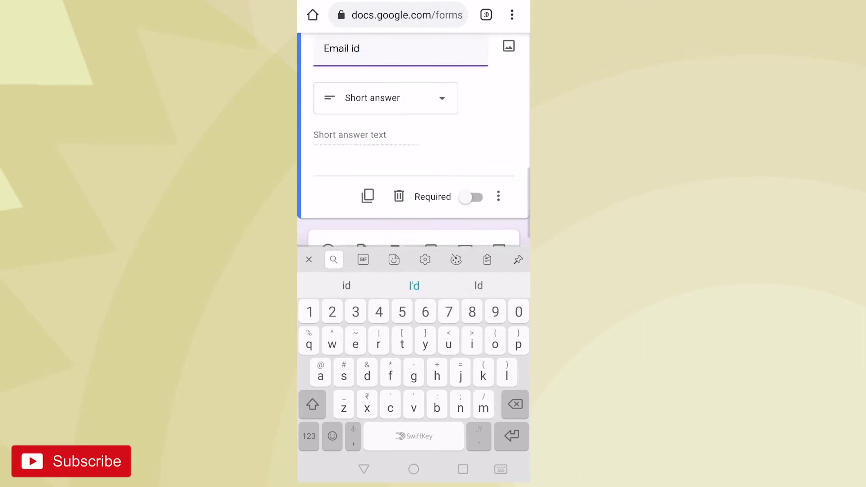
- Make 'Email id' required and add a new question below it for 'Mobile no.'
click(474, 197)
click(327, 439)
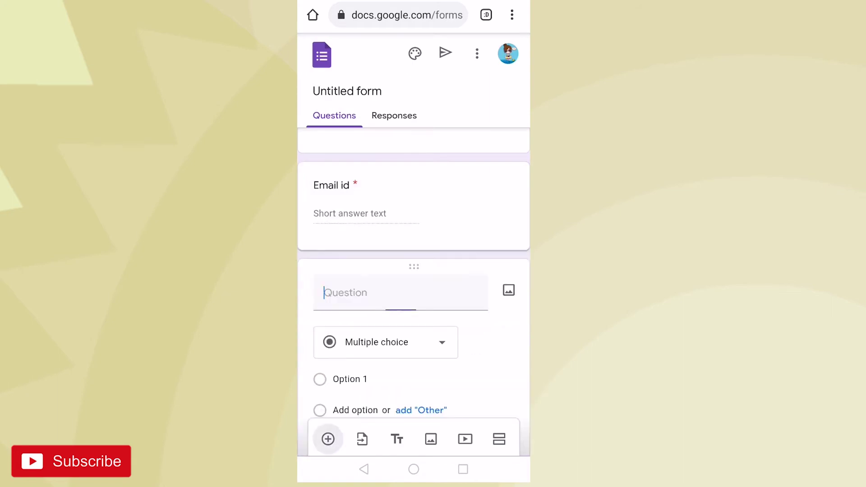
text(Mo)
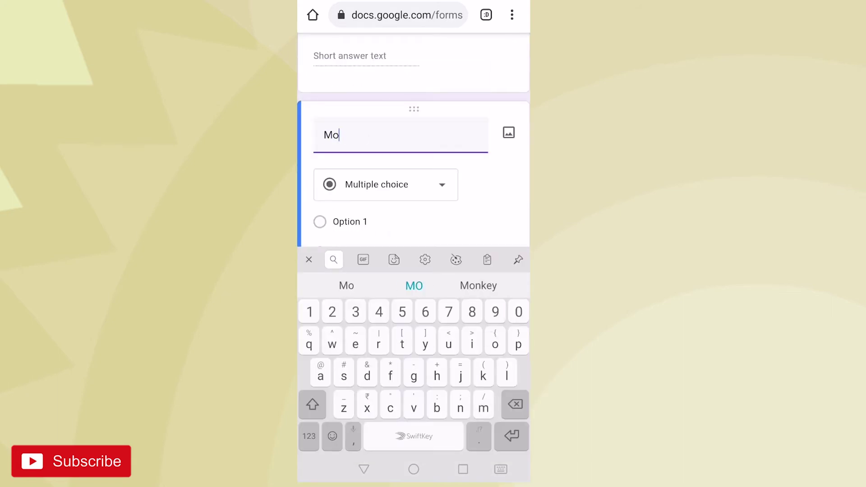
text(bile n)
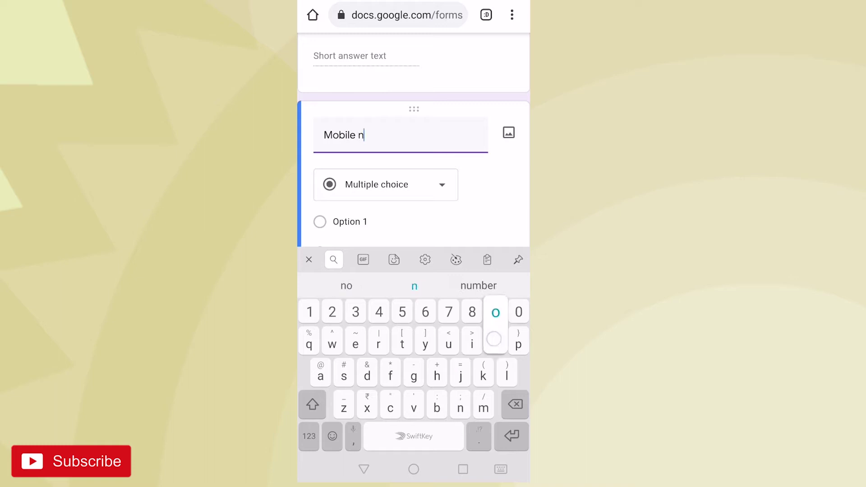
text(o.)
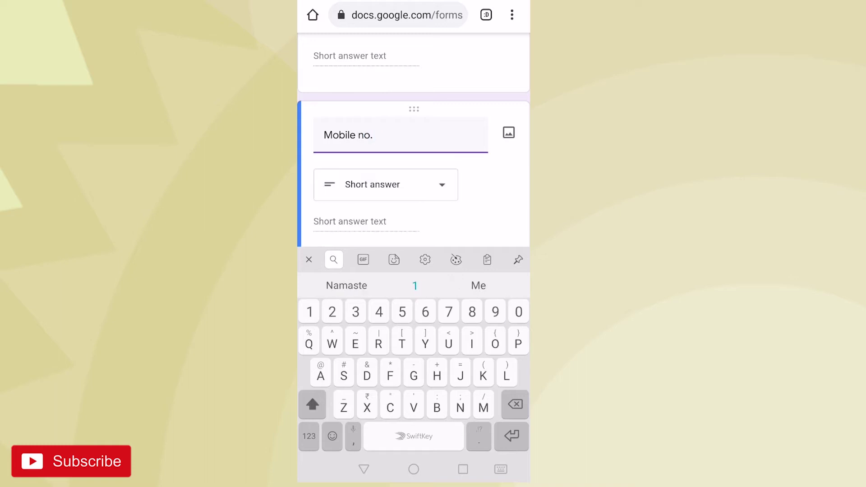
drag(462, 213, 462, 189)
- Turn on Required for the 'Mobile no.' question
click(463, 196)
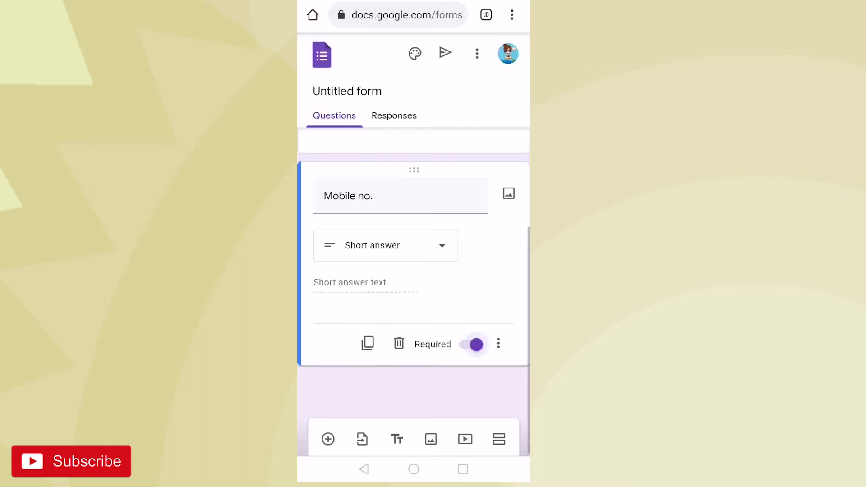
scroll(462, 309, up, 5)
scroll(466, 342, up, 5)
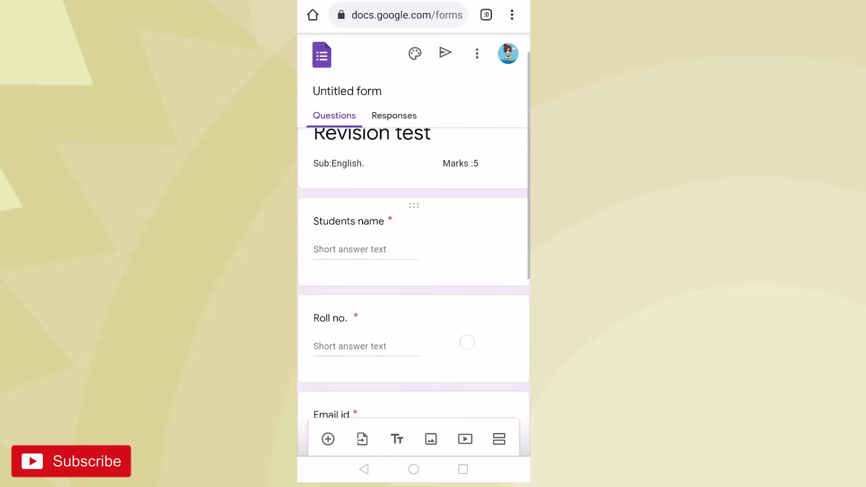
scroll(459, 367, down, 5)
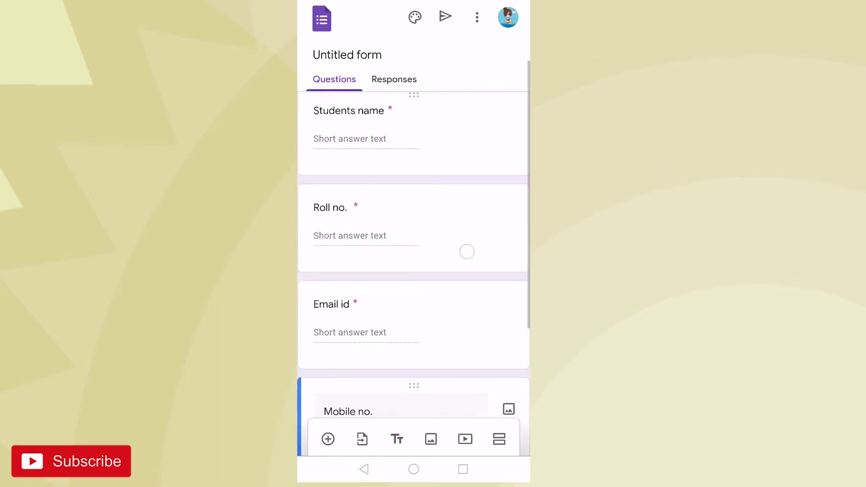
scroll(454, 265, down, 3)
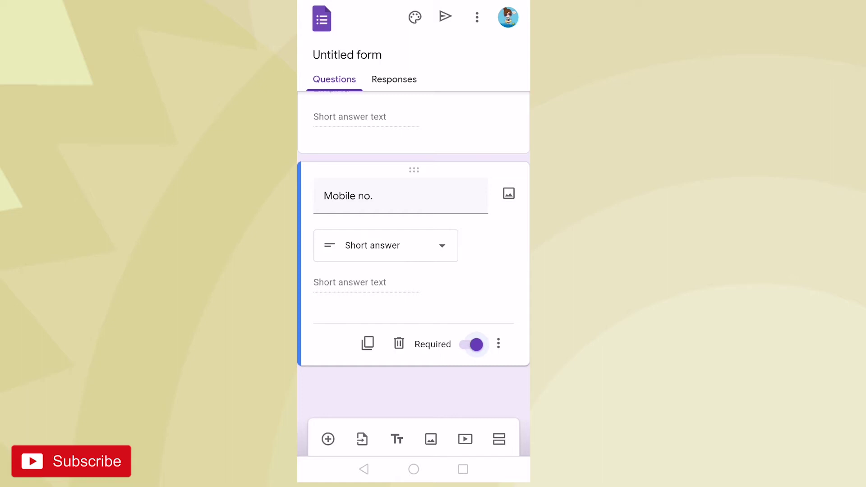
- Add a second section named 'Match the pairs' and insert a blank question in it
click(499, 439)
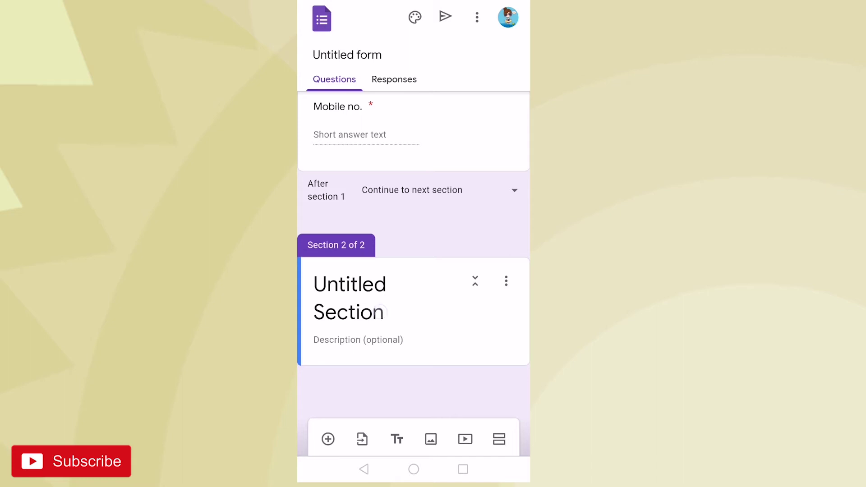
click(384, 312)
text(Ma)
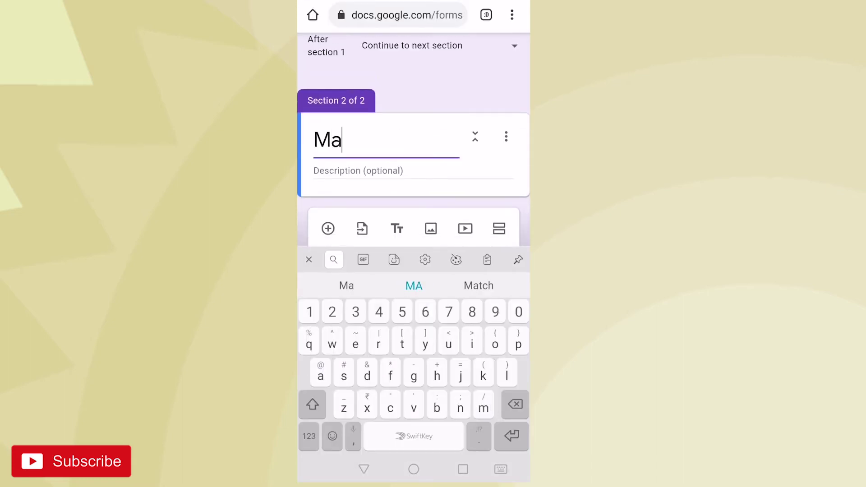
text(tch the )
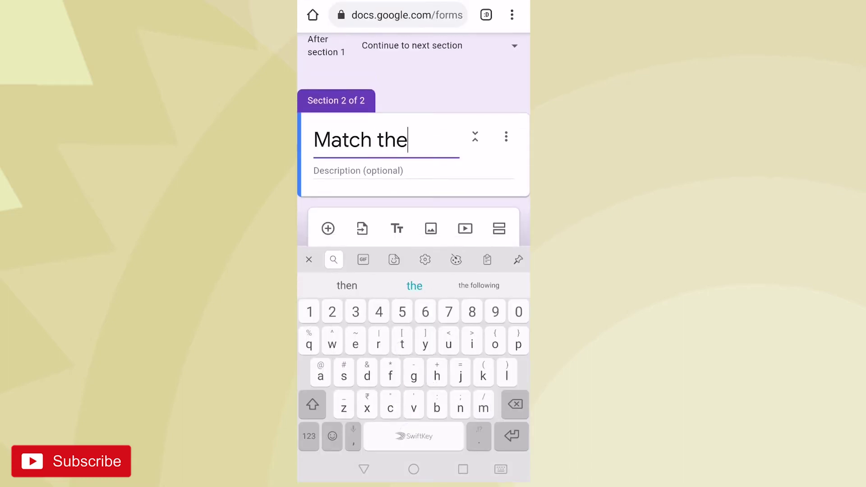
text(pairs)
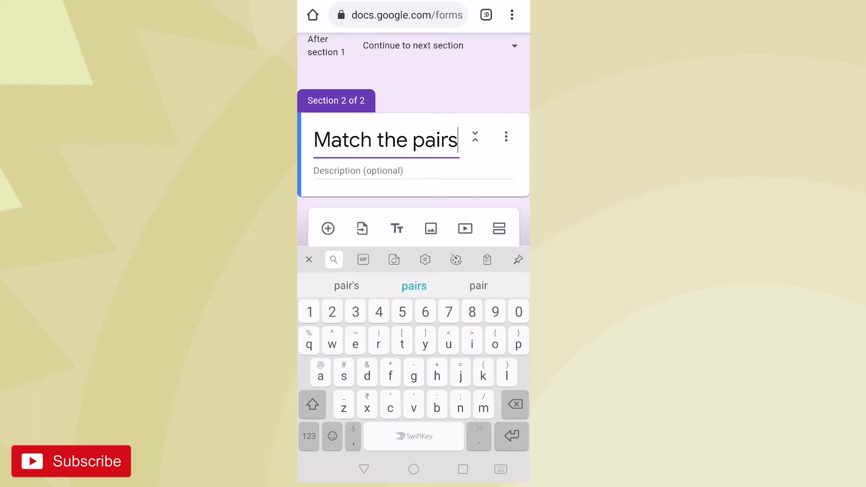
click(328, 229)
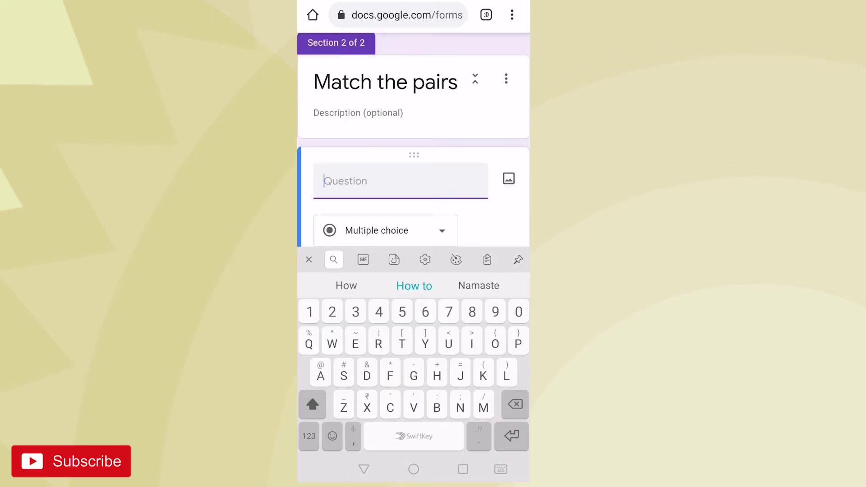
text(Mat)
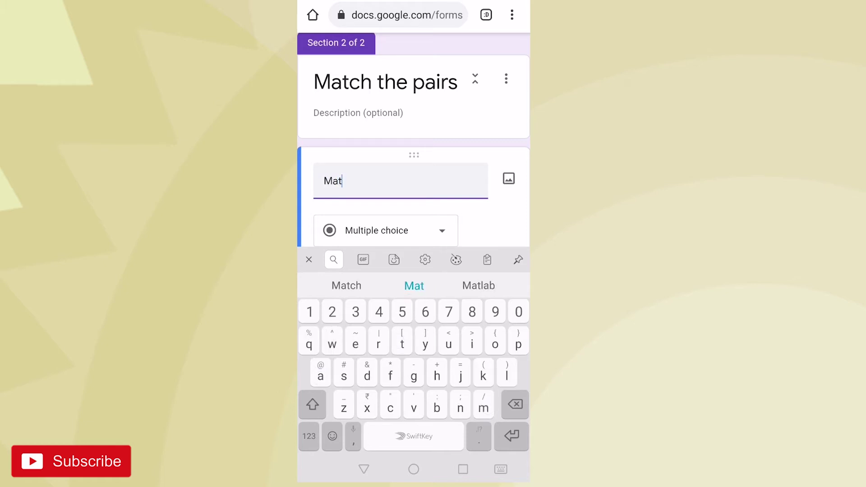
text(ch )
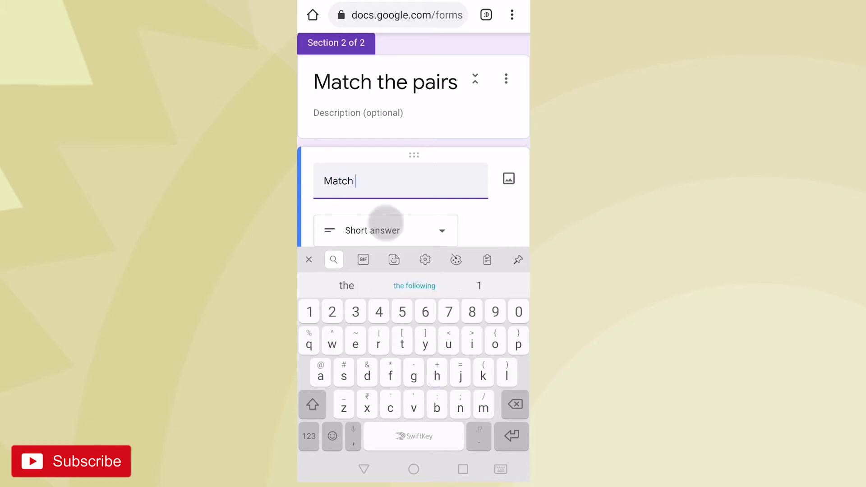
text(the fo)
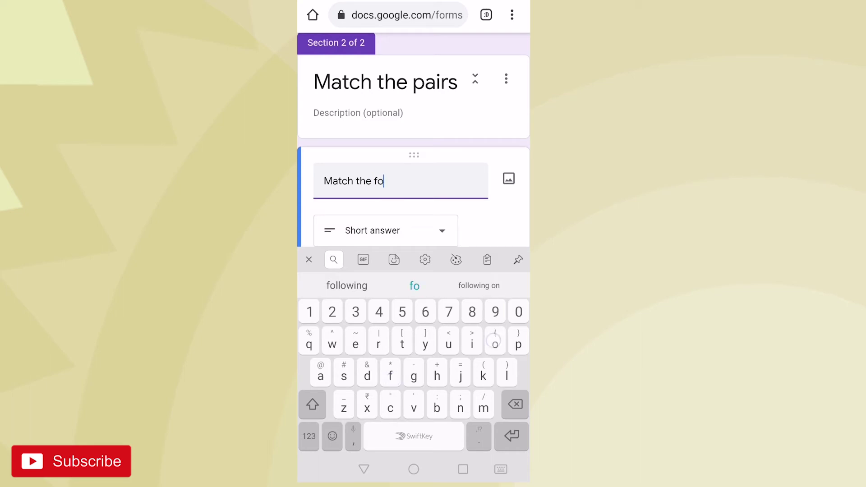
text(llowing )
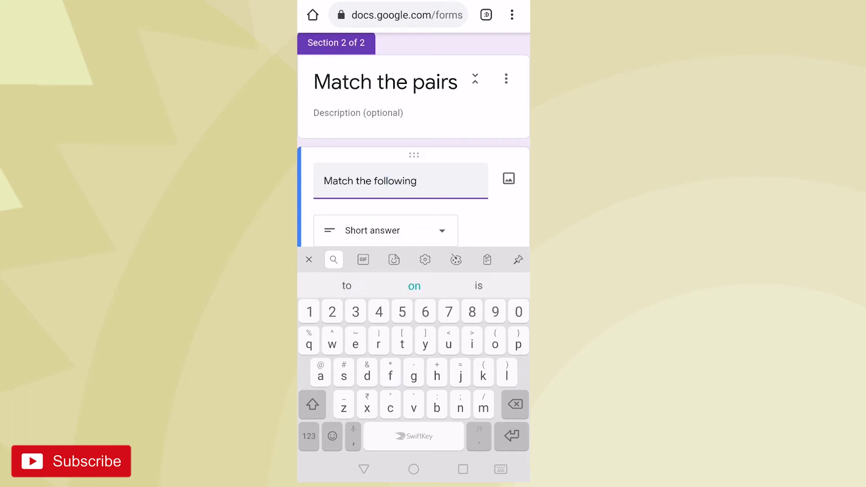
text(to f)
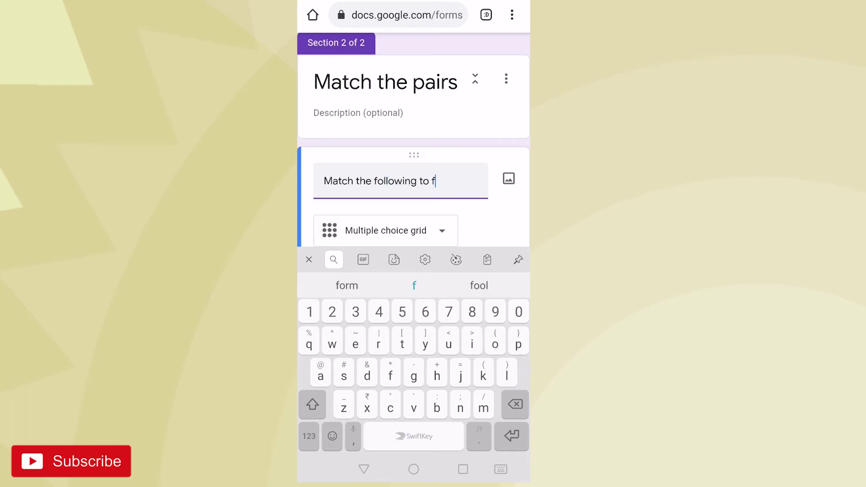
text(orm similes)
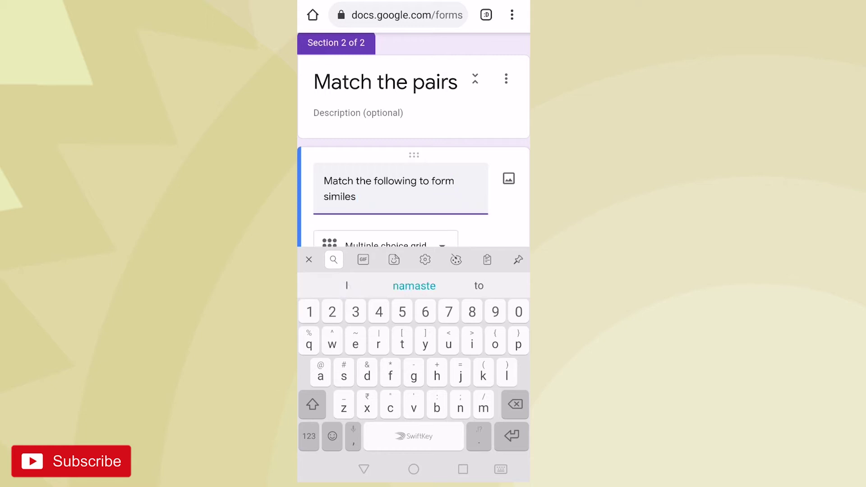
- Make 'Match the following to form similes' a Multiple choice grid question
click(386, 244)
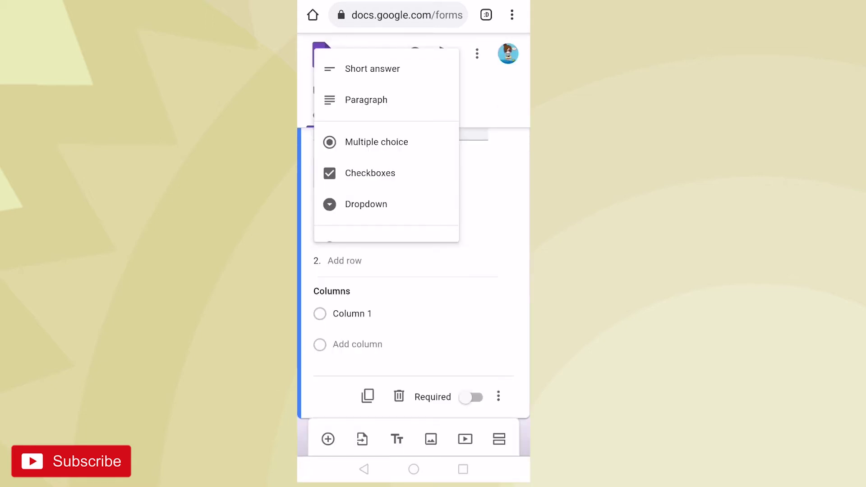
scroll(413, 179, down, 1)
click(401, 194)
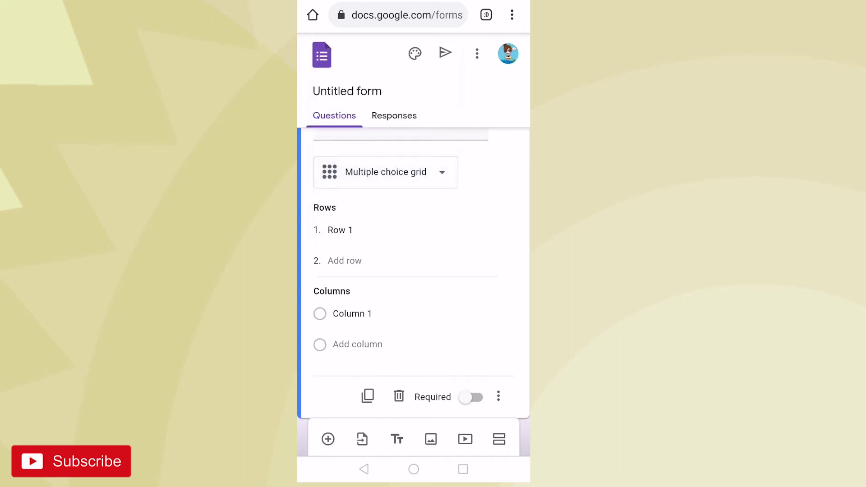
- Enter grid rows As brave as, As cunning as, As deaf as, As flat as, As good as
click(339, 229)
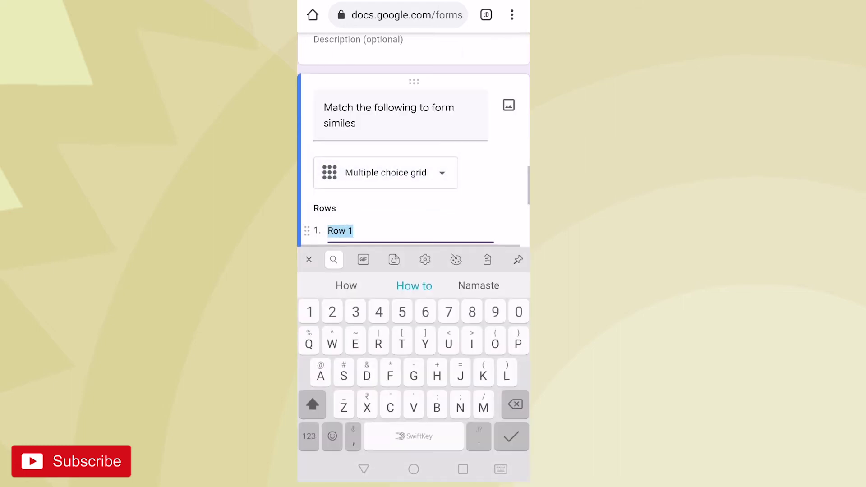
text(As )
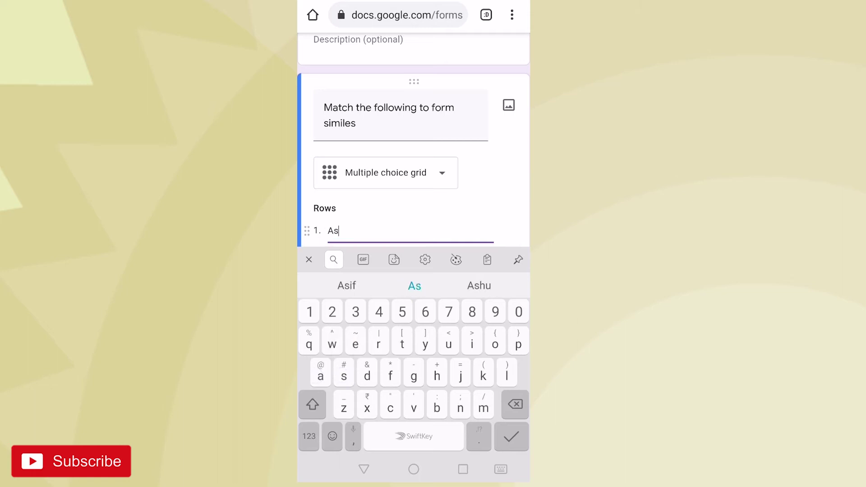
text(b)
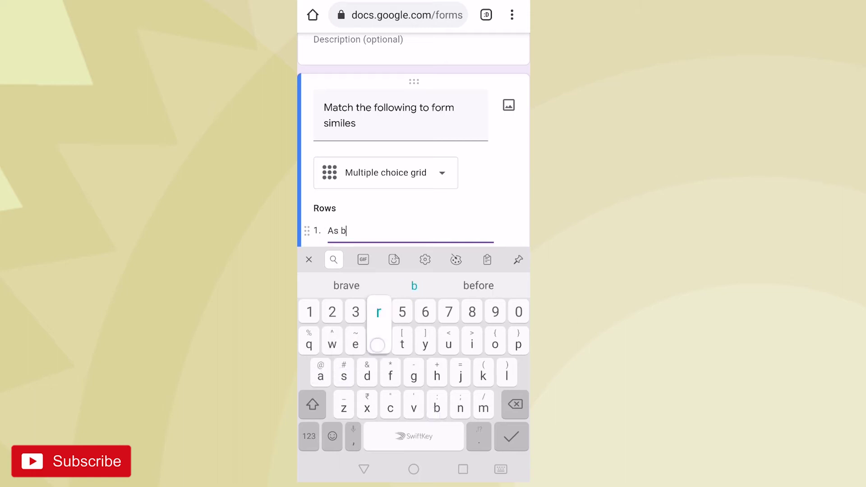
text(ra)
click(346, 285)
text(as)
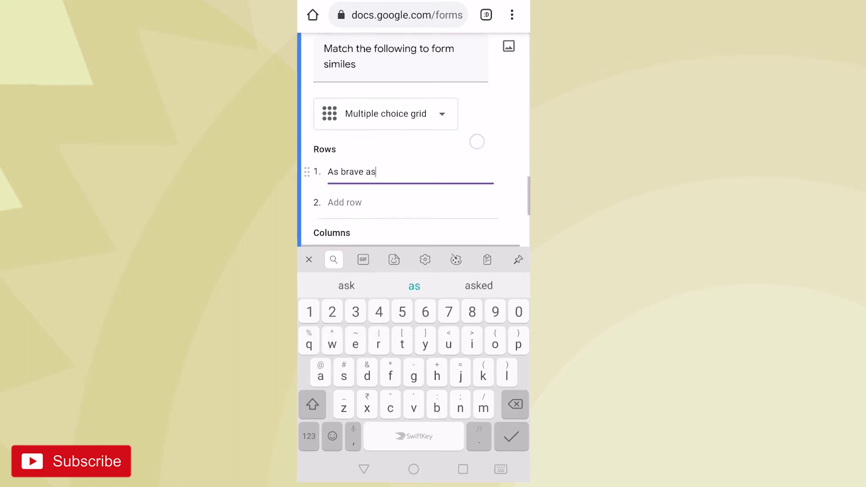
key(Return)
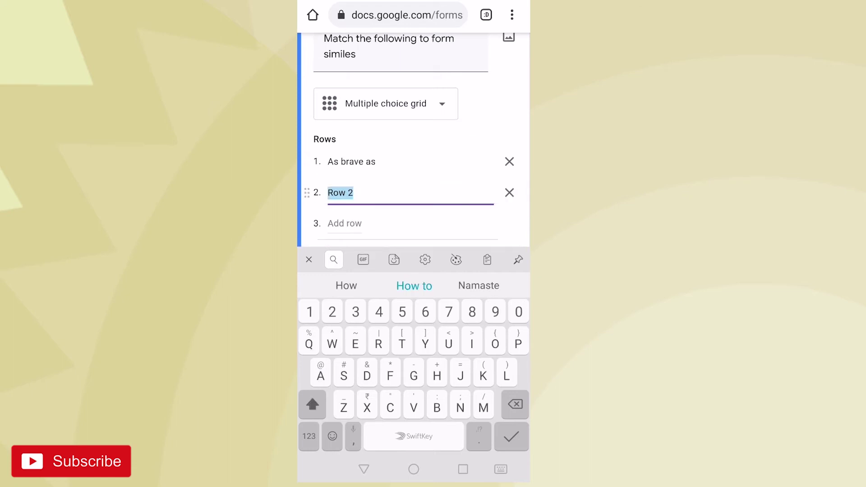
text(As cu)
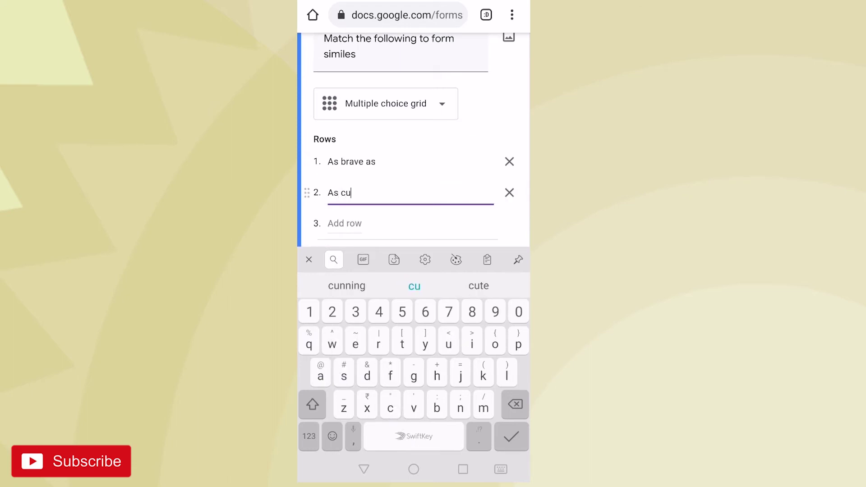
text(nning as)
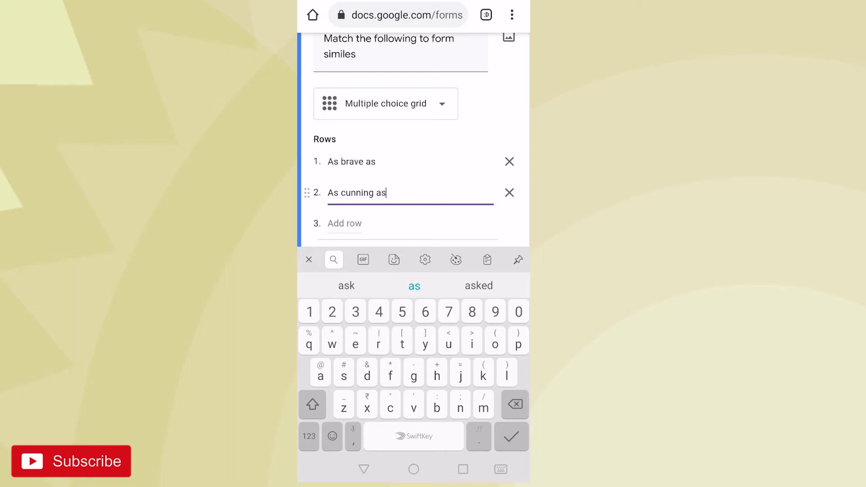
key(Return)
text(As dea)
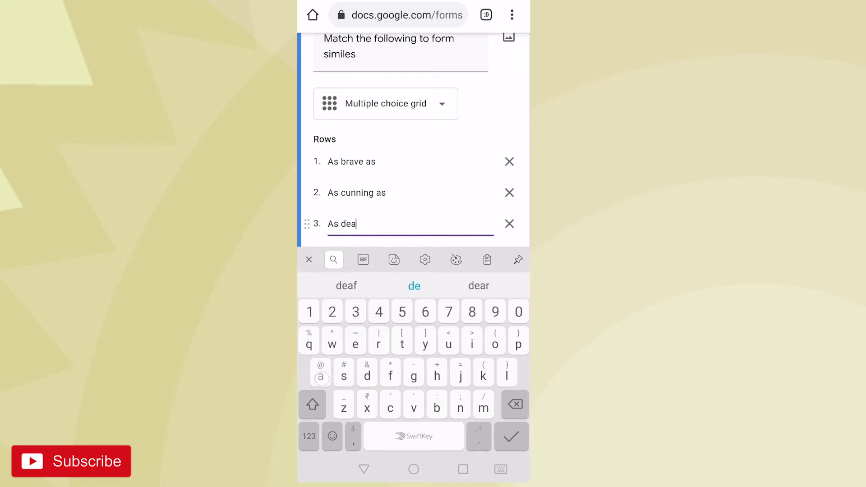
text(f as)
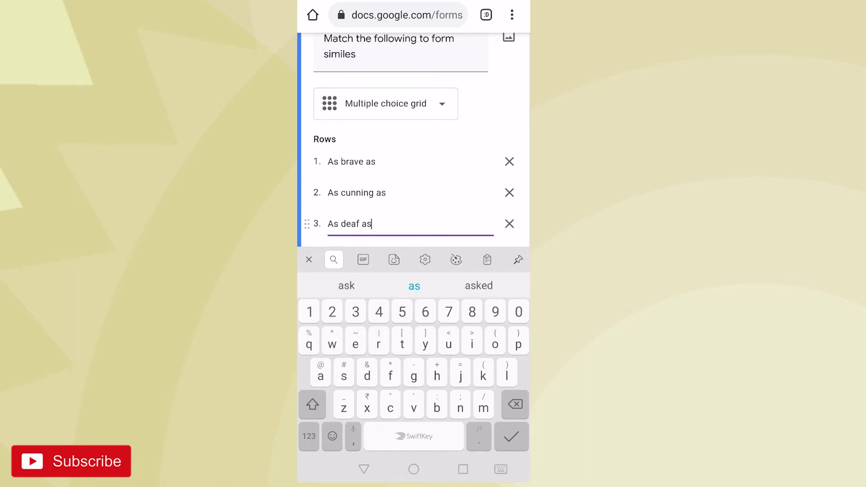
scroll(429, 170, down, 2)
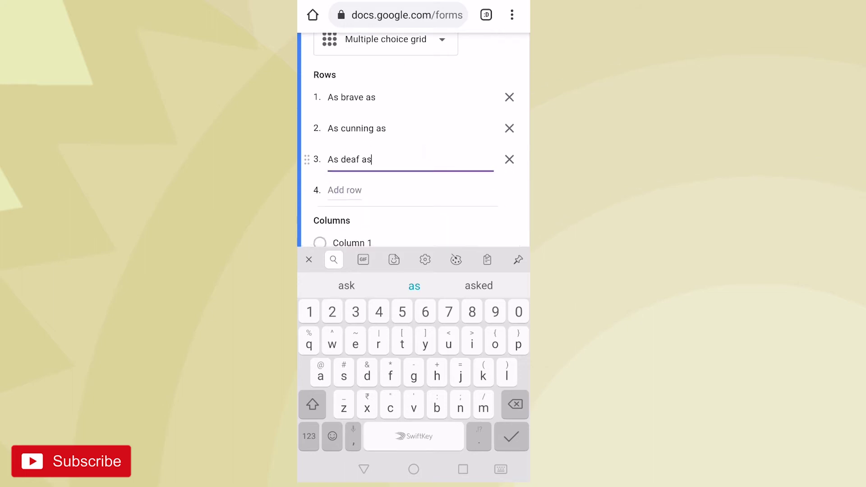
click(344, 190)
text(As )
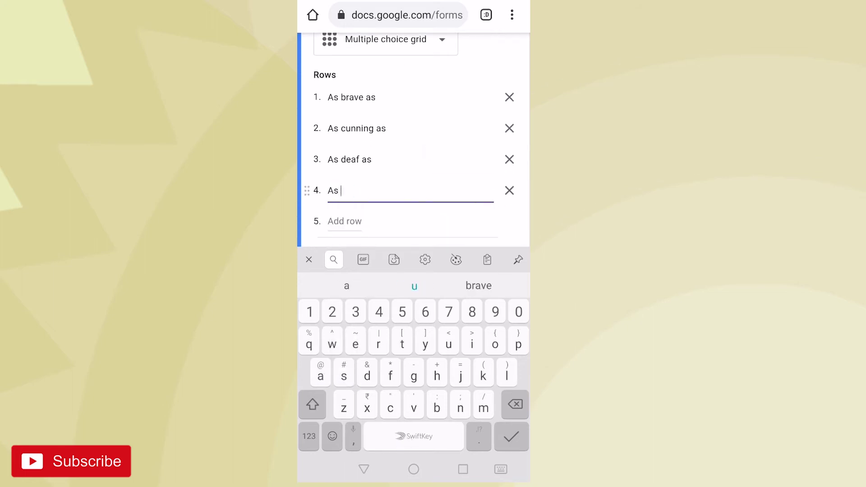
text(flat )
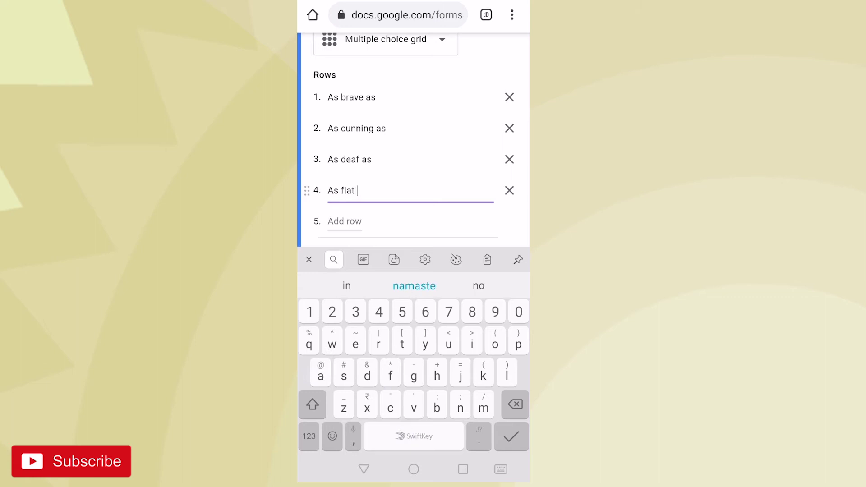
text(as)
click(356, 225)
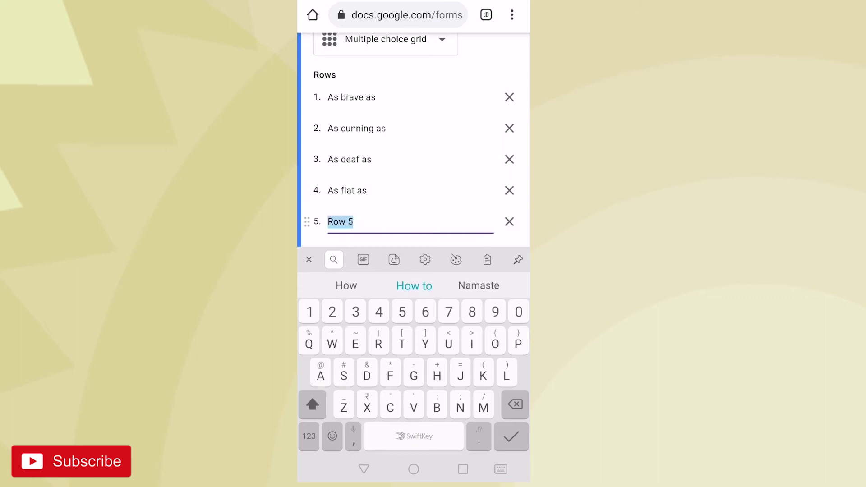
text(As g)
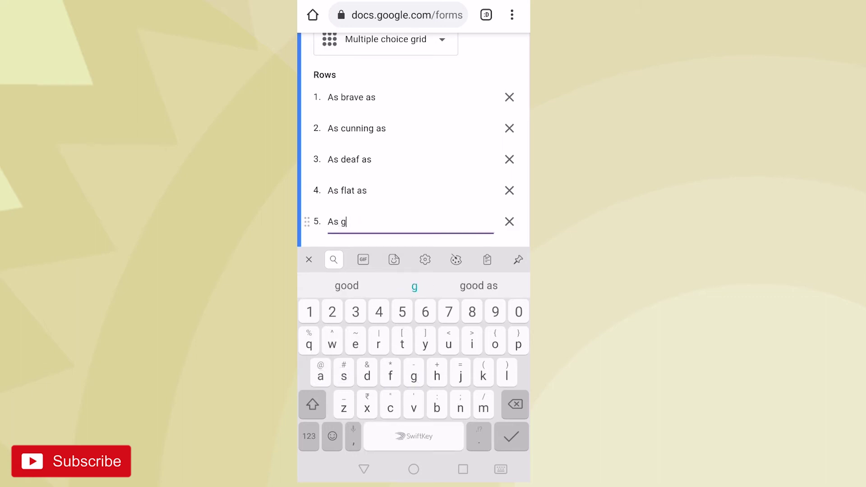
text(ood)
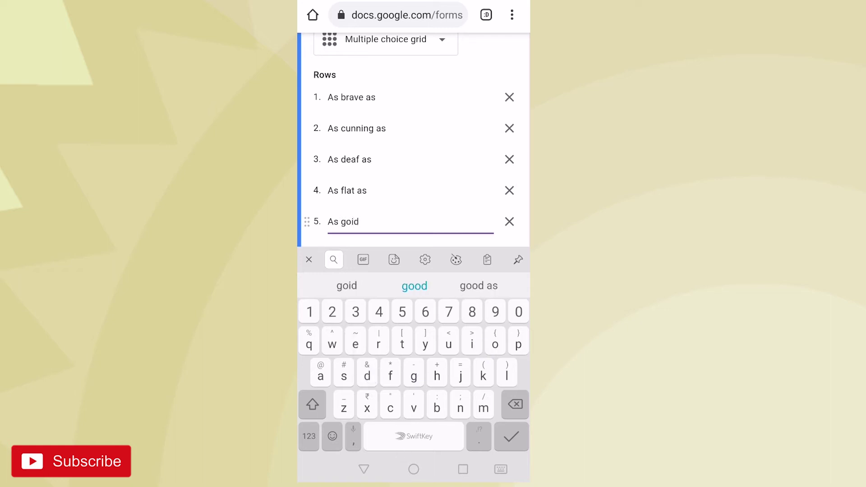
key(BackSpace)
key(BackSpace)
key(BackSpace)
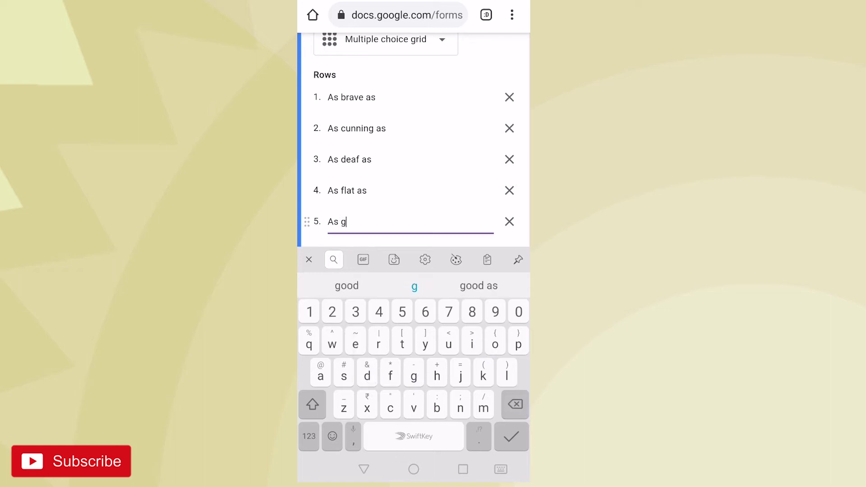
text(ood)
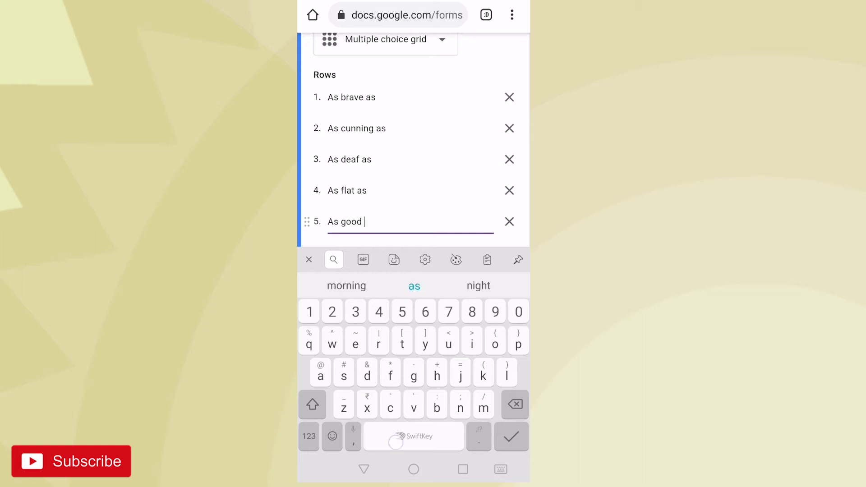
text(as)
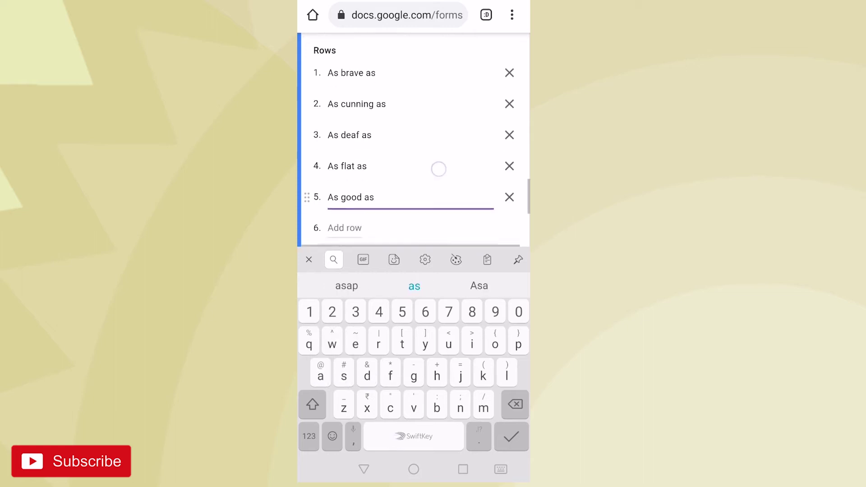
scroll(439, 169, down, 1)
scroll(437, 216, down, 1)
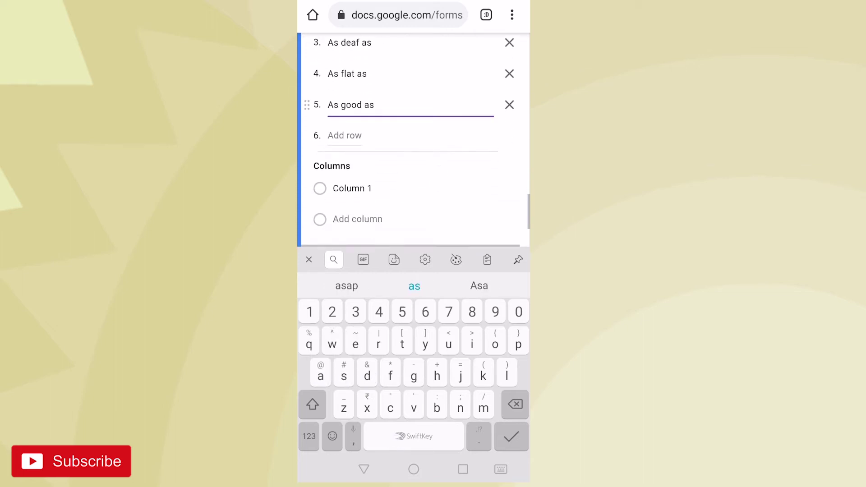
- Enter grid columns Gold, Doorpost, A lion, A pancake and A fox
click(356, 191)
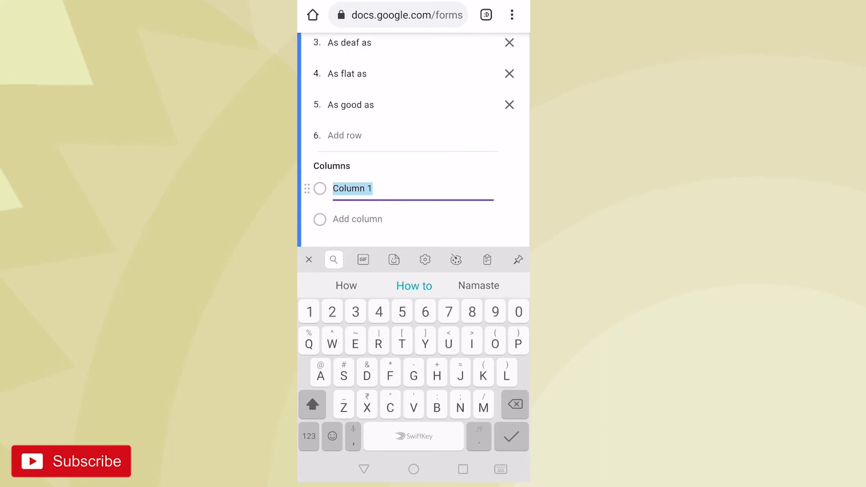
text(Gold)
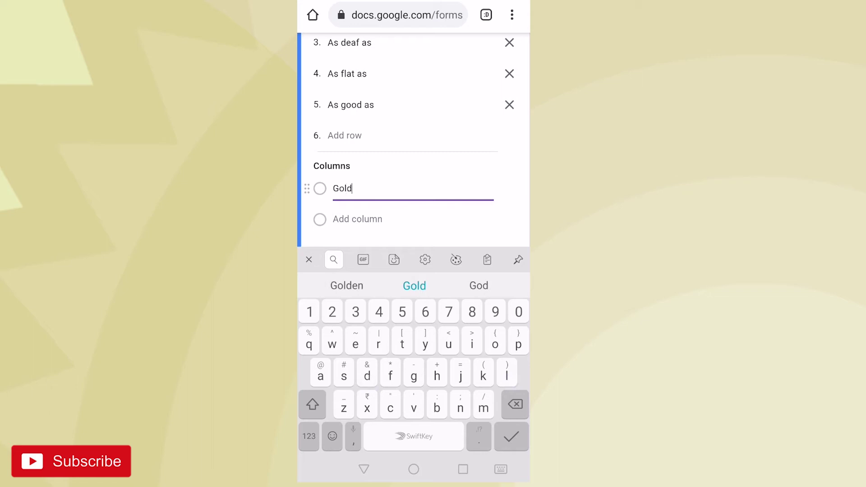
click(353, 218)
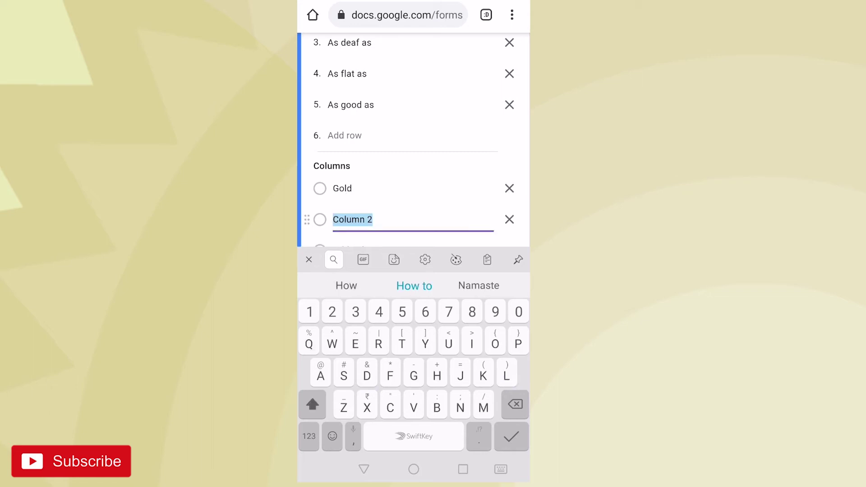
text(D)
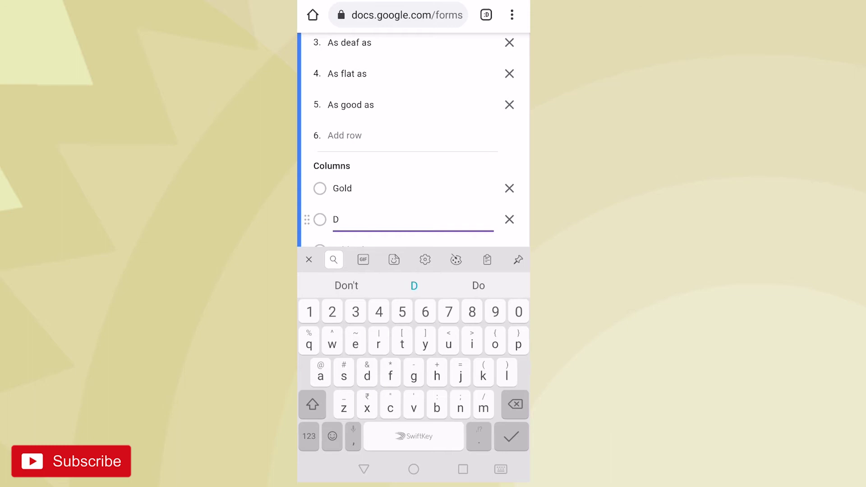
text(oor)
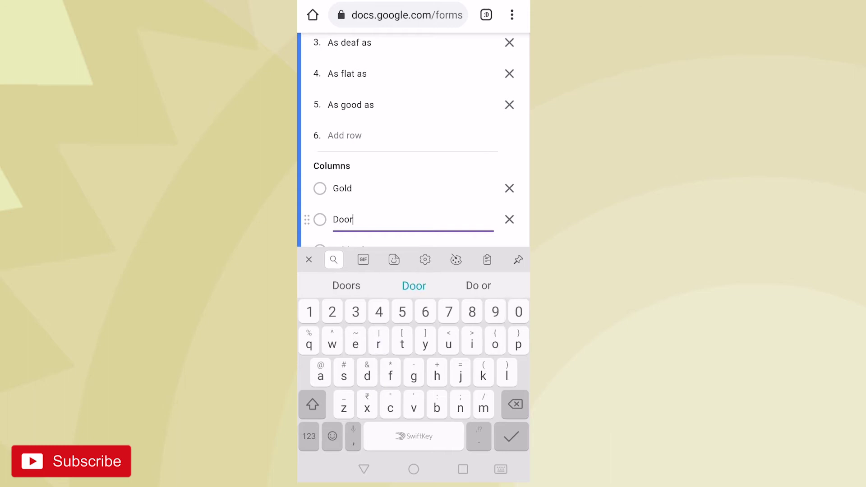
text(po)
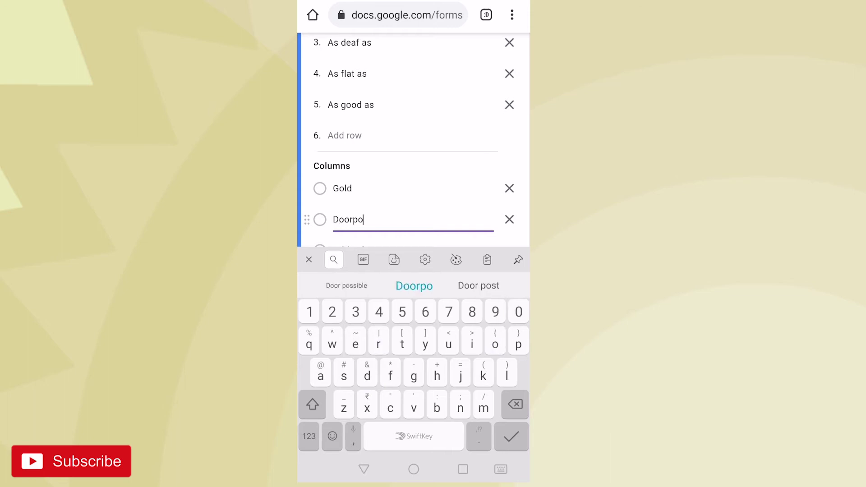
text(st)
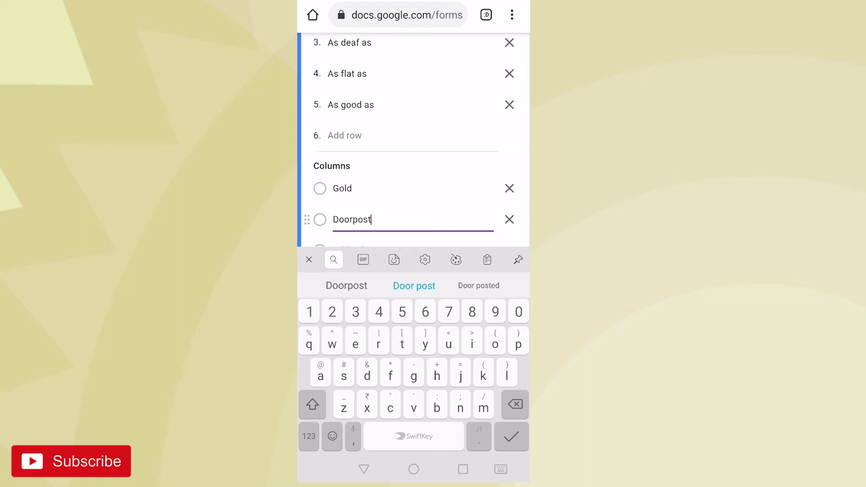
scroll(427, 207, down, 1)
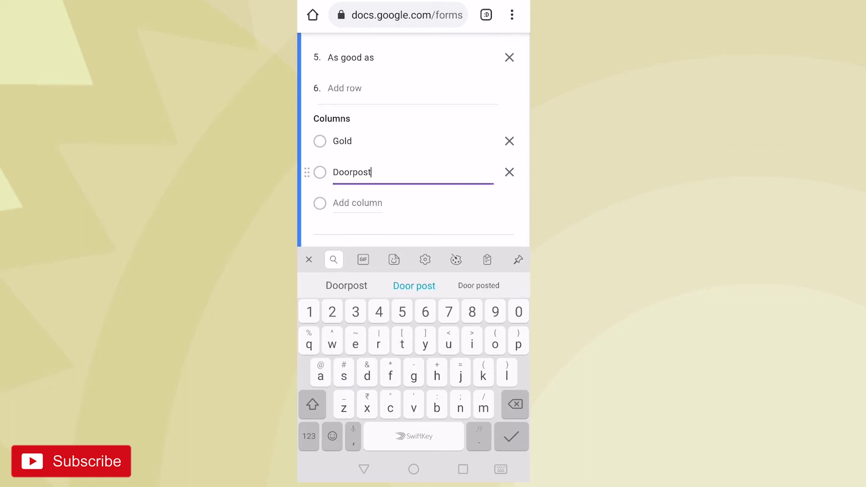
click(357, 201)
text(A )
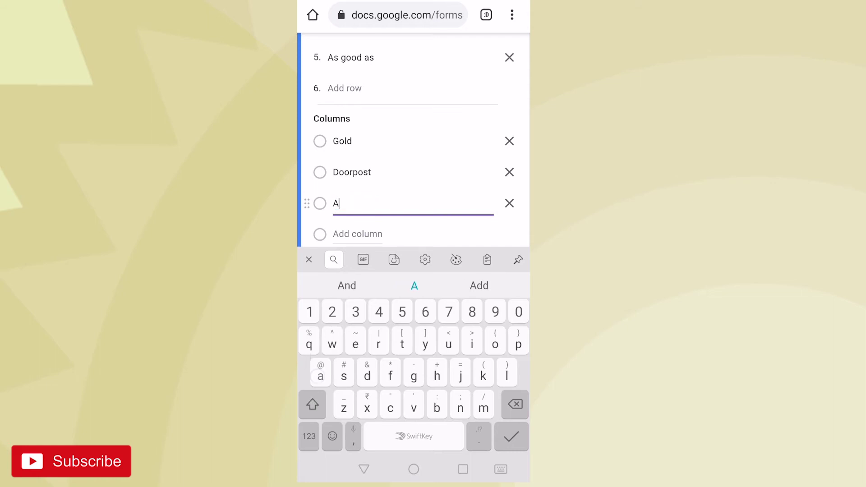
text(lion)
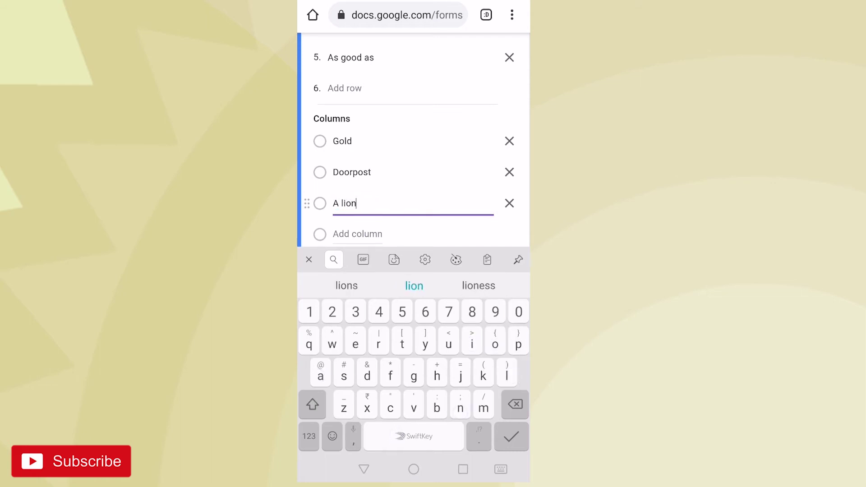
click(358, 233)
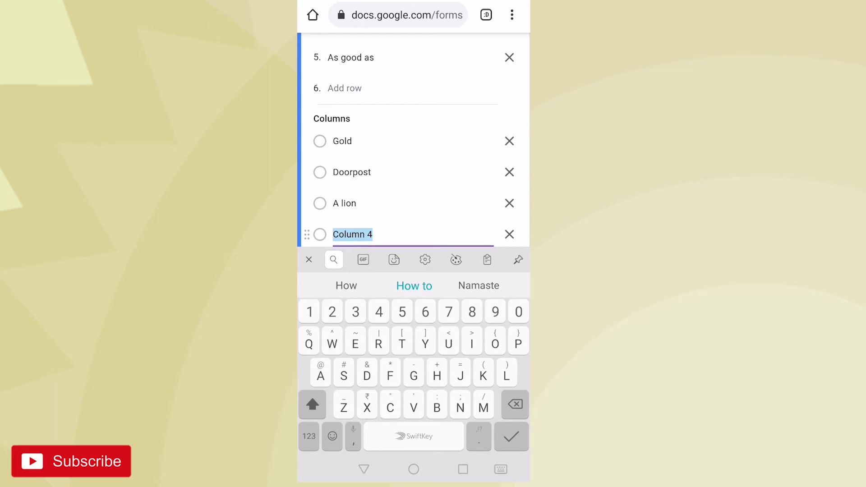
text(A pa)
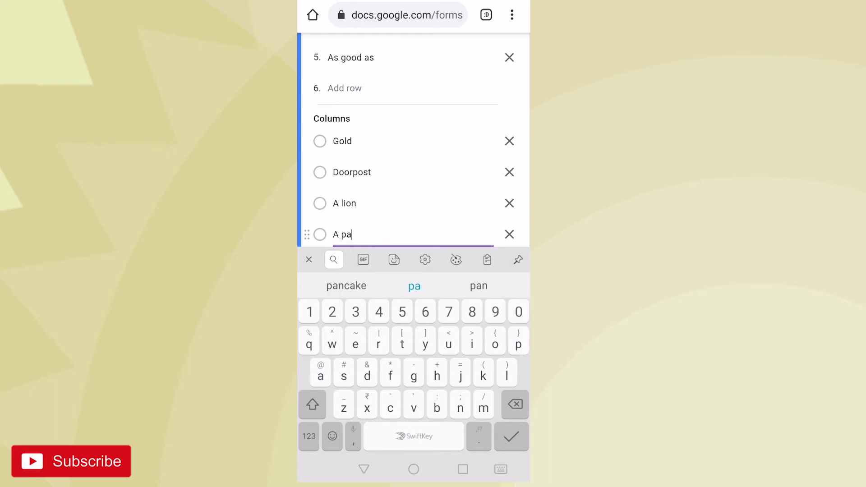
click(346, 286)
drag(427, 244, 427, 208)
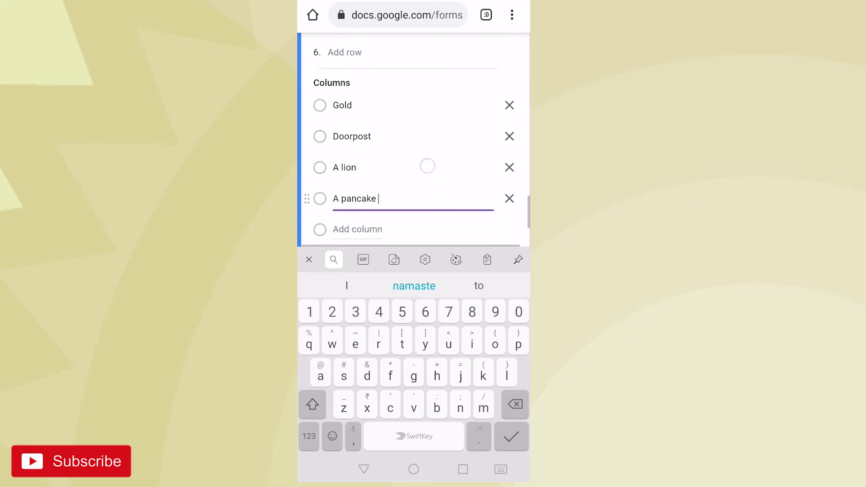
click(353, 228)
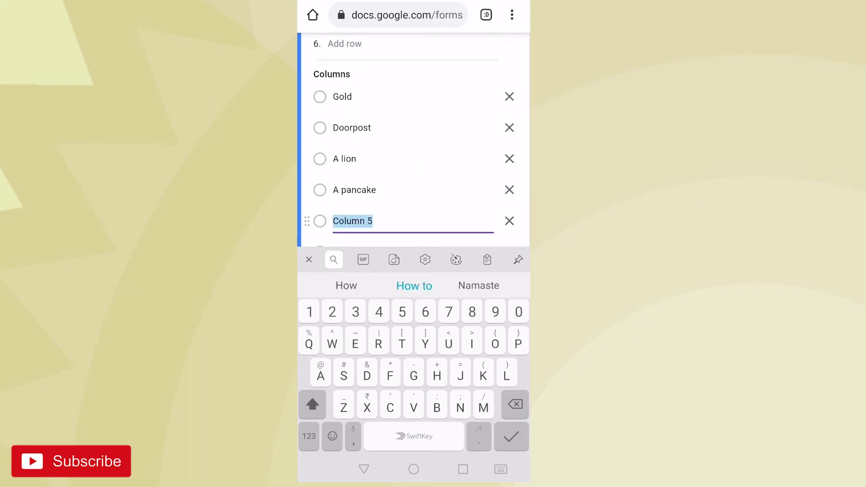
text(A fo)
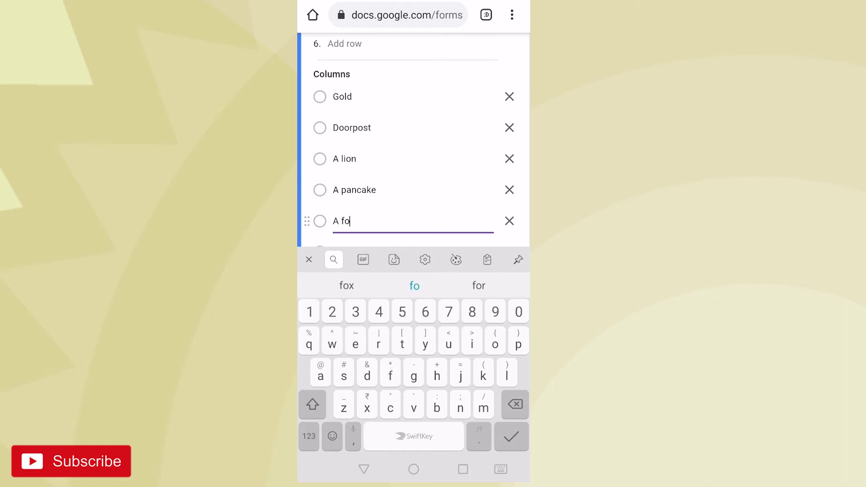
text(x)
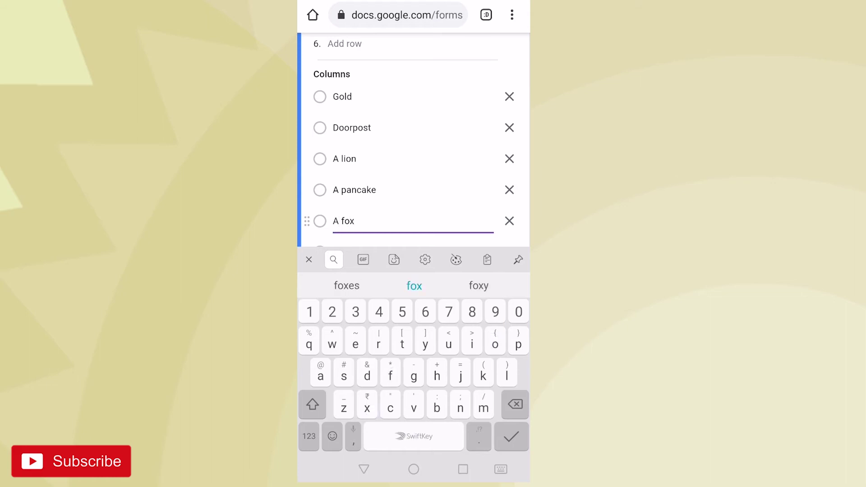
scroll(434, 161, down, 2)
scroll(435, 161, down, 2)
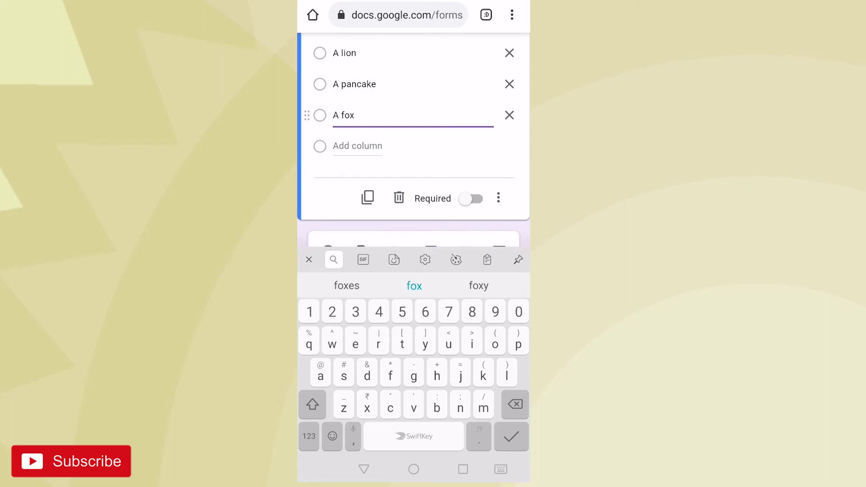
click(472, 198)
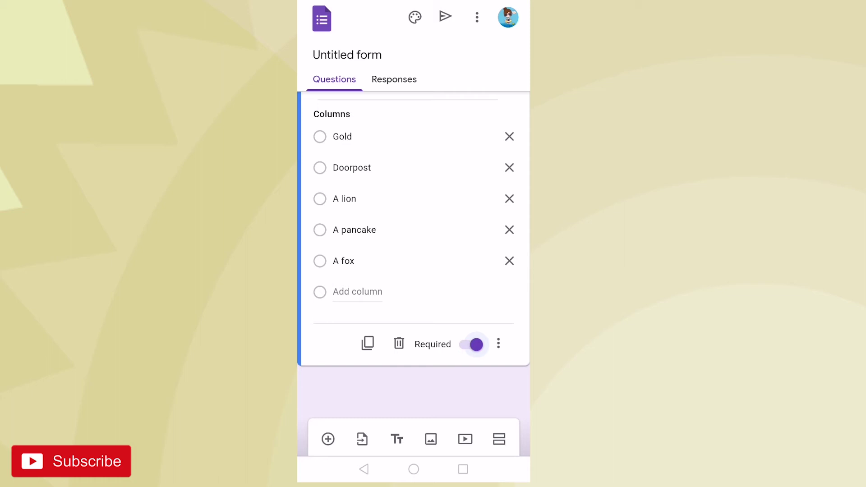
- Open the form editor's more-options menu above the simile grid question
click(477, 16)
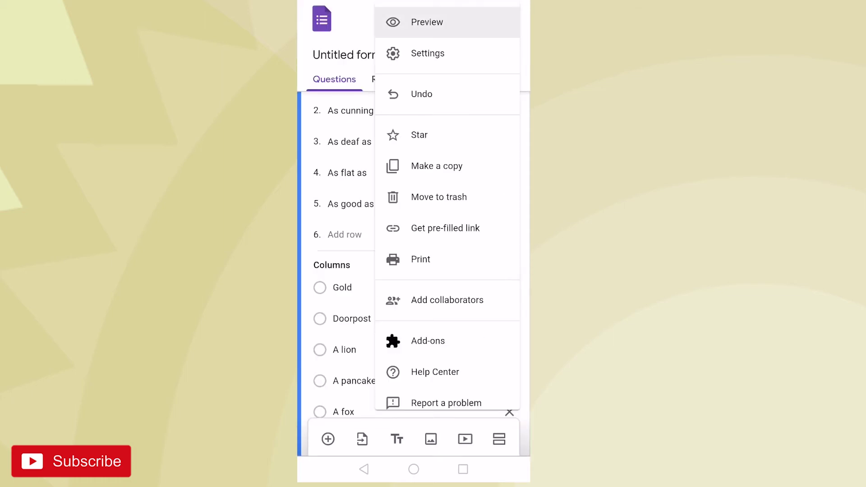
- Switch on 'Make this a quiz' in the Quizzes settings and save
click(439, 55)
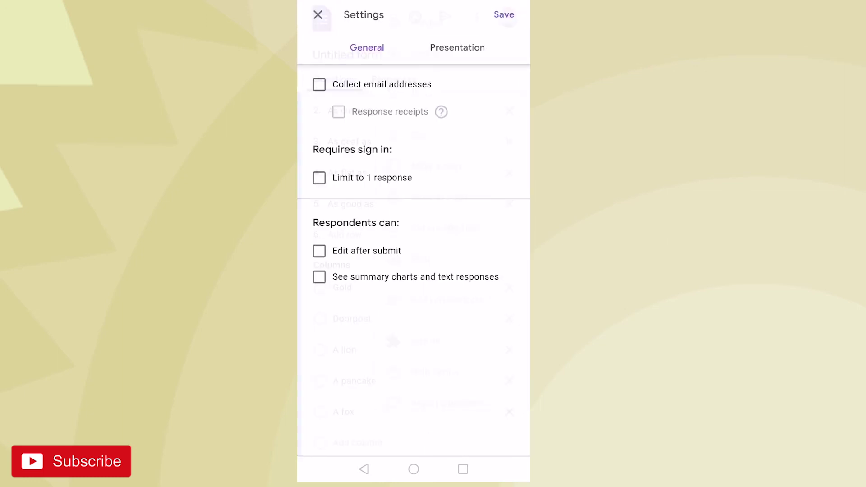
click(454, 53)
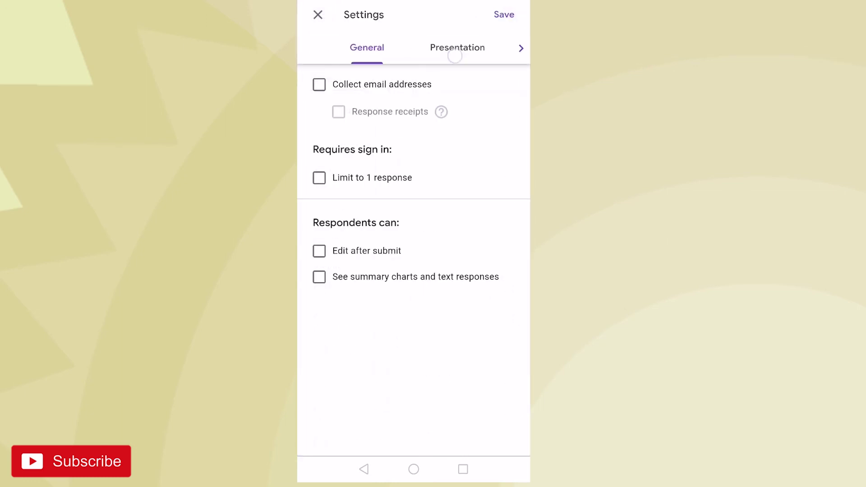
click(472, 47)
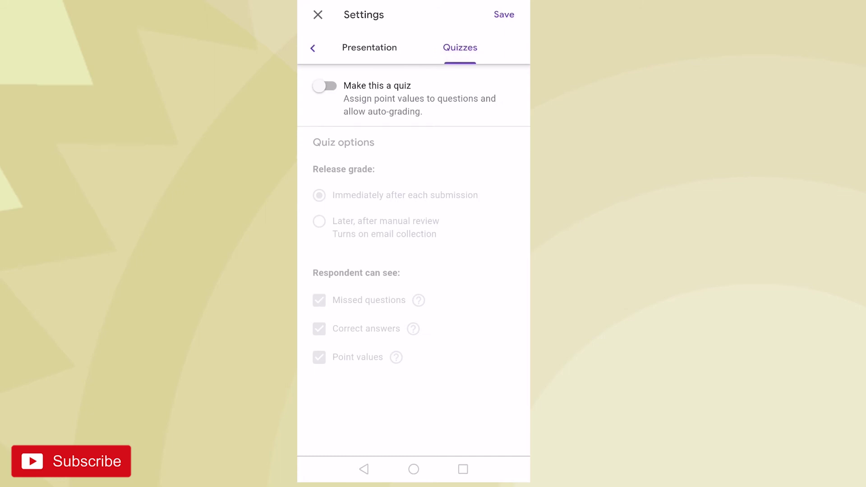
click(325, 86)
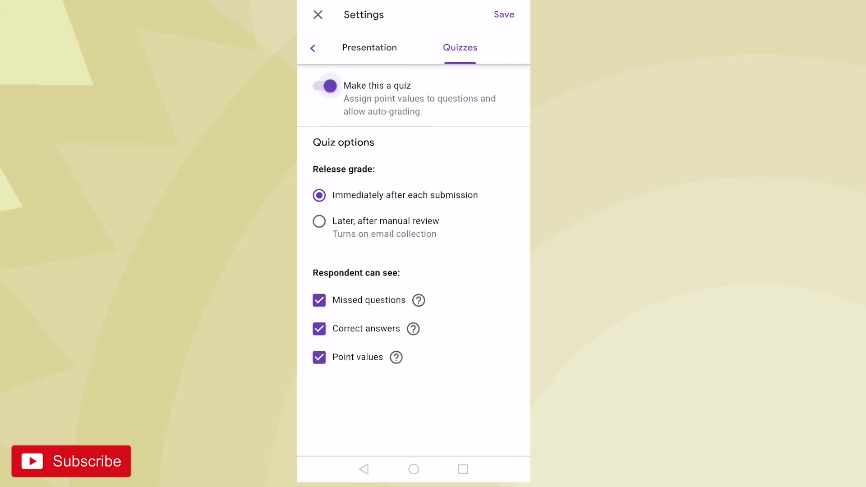
click(504, 14)
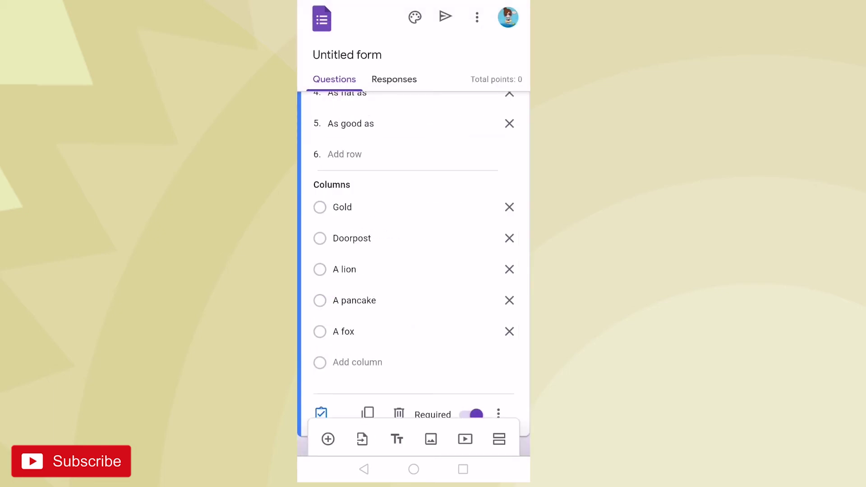
scroll(447, 339, down, 2)
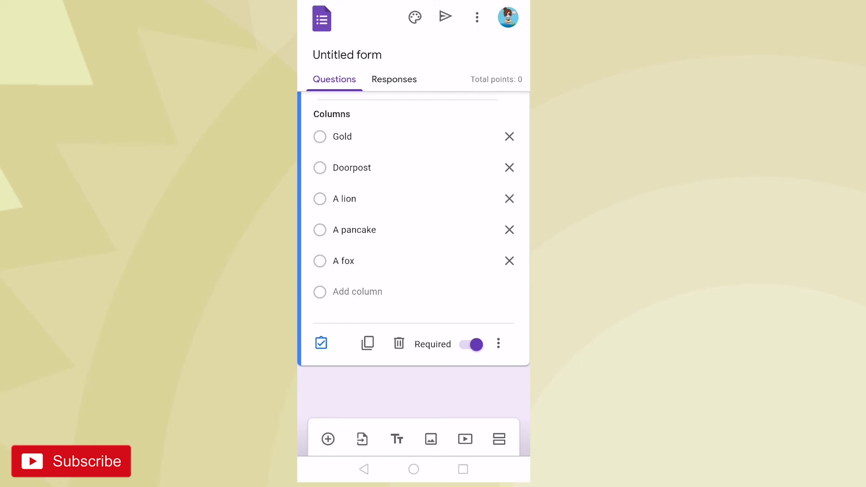
- Open the answer key for the simile matching grid question
click(320, 344)
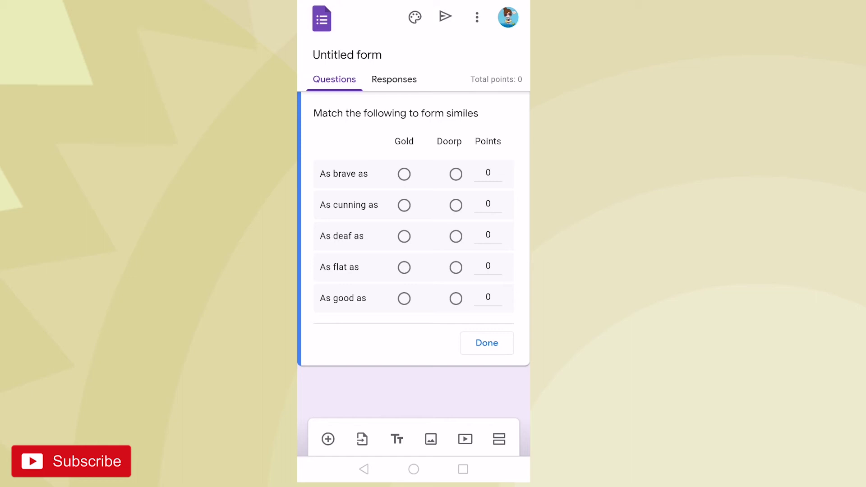
- Key brave–A lion, cunning–A fox and deaf–Doorpost, each worth 1 point
drag(443, 283, 355, 296)
click(425, 174)
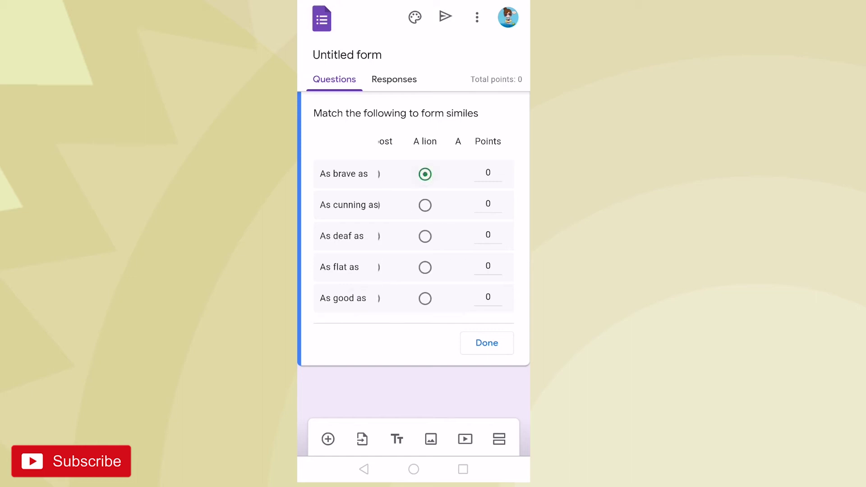
click(488, 174)
text(1)
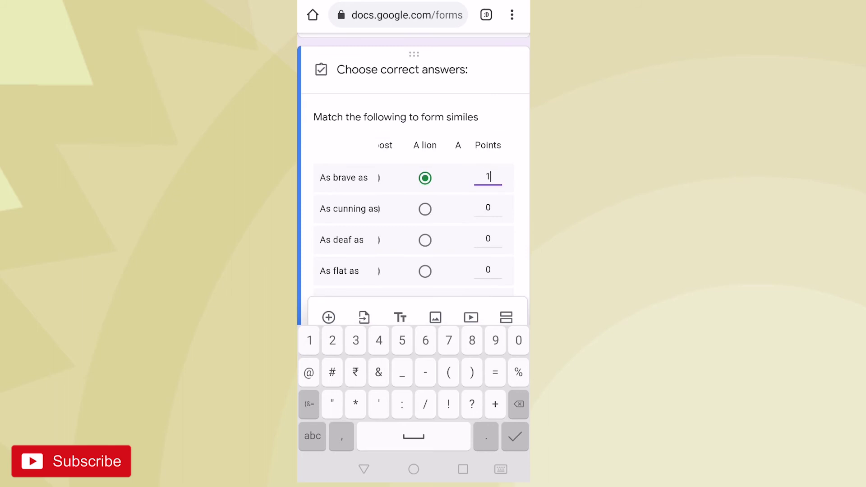
click(434, 246)
mouse_move(369, 257)
mouse_down()
mouse_move(471, 257)
mouse_move(335, 283)
mouse_up()
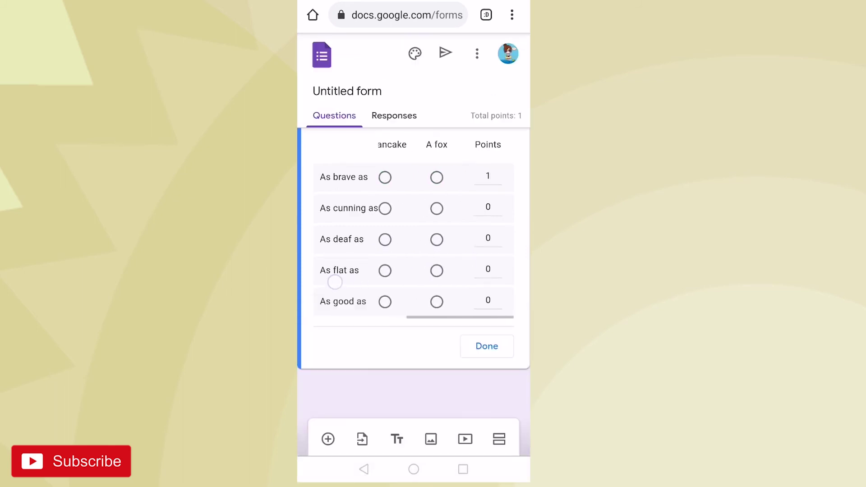
click(436, 209)
click(488, 207)
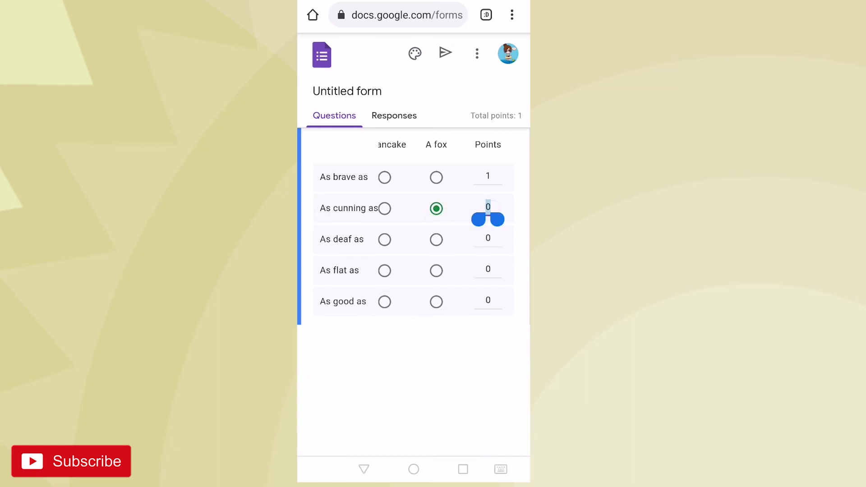
text(1)
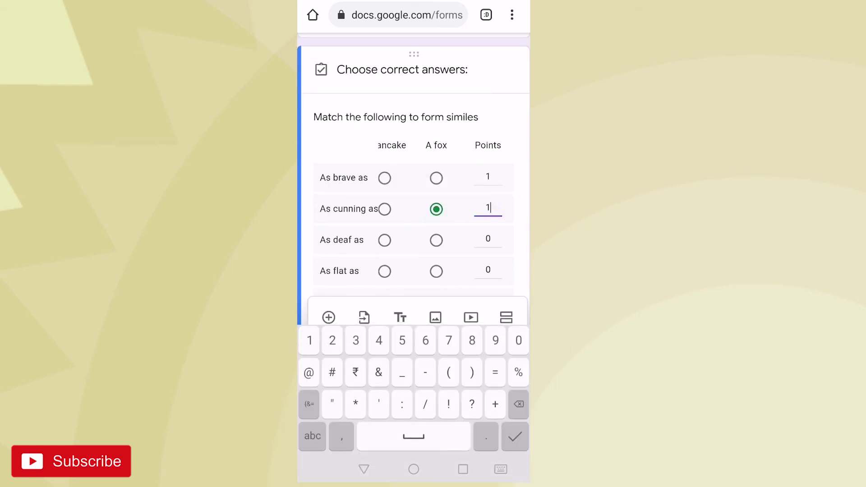
click(396, 272)
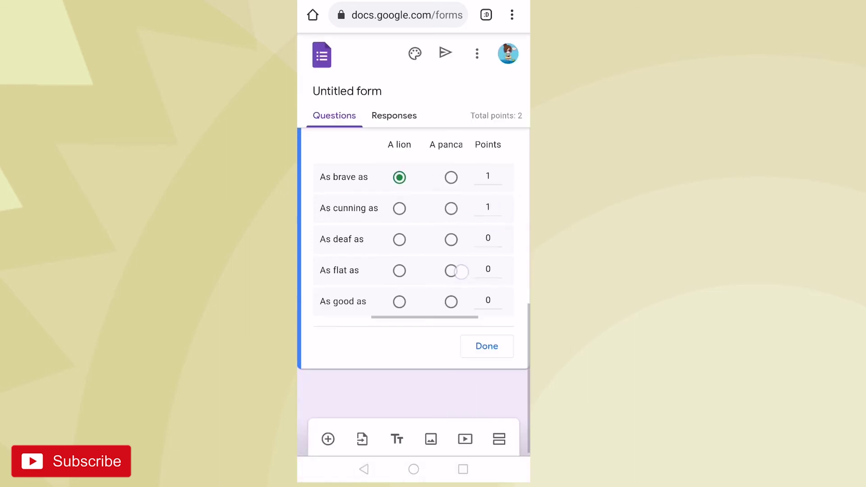
mouse_move(455, 270)
mouse_down()
mouse_move(333, 295)
mouse_move(480, 284)
mouse_up()
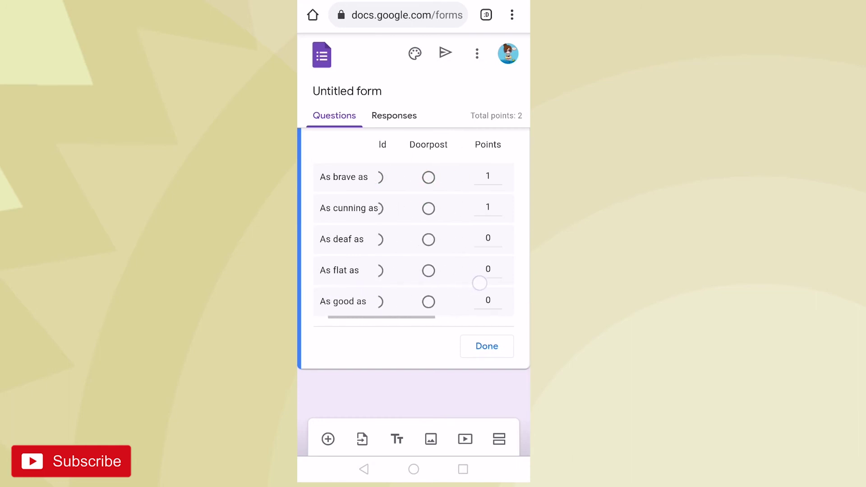
click(428, 240)
click(488, 238)
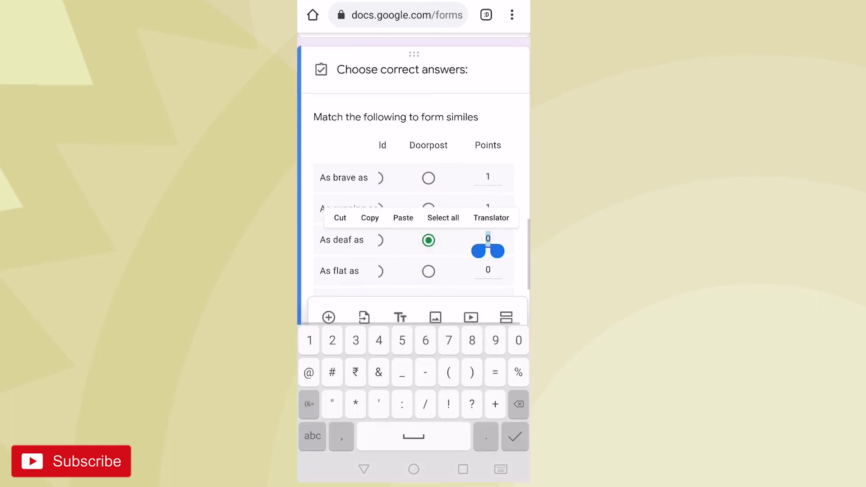
text(1)
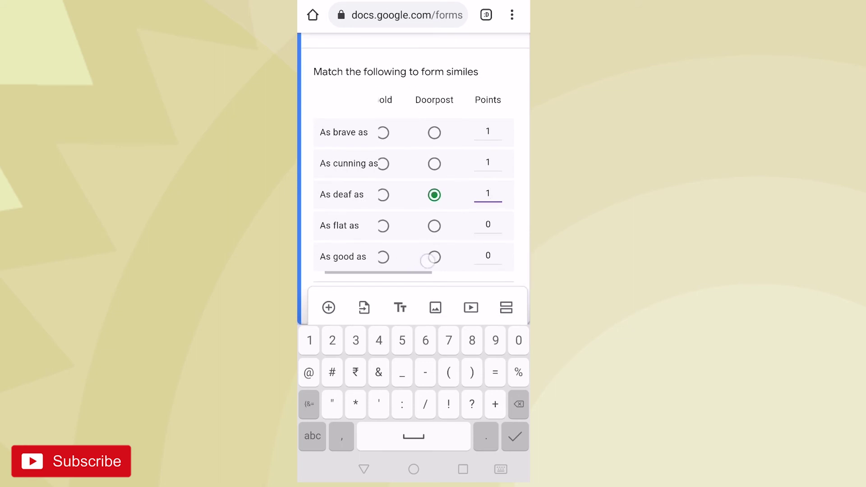
drag(437, 256, 344, 273)
click(432, 227)
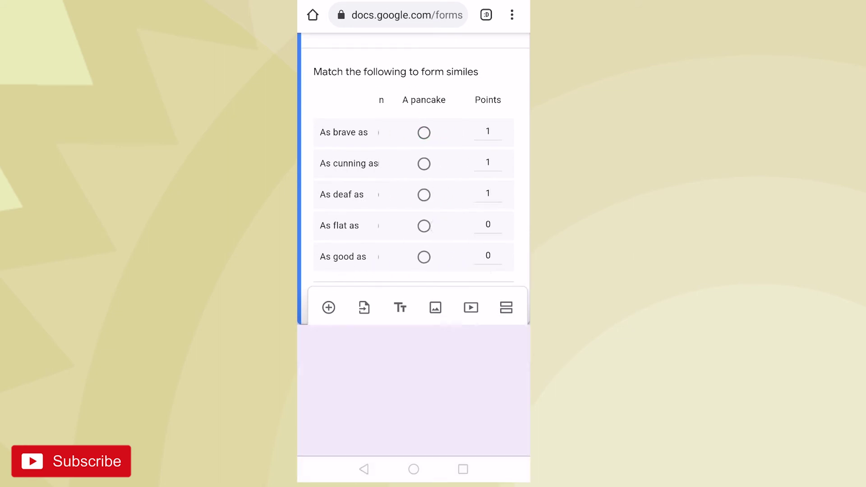
- Key flat–A pancake and good–Gold at 1 point each, and finish the answer key
click(424, 267)
double_click(488, 266)
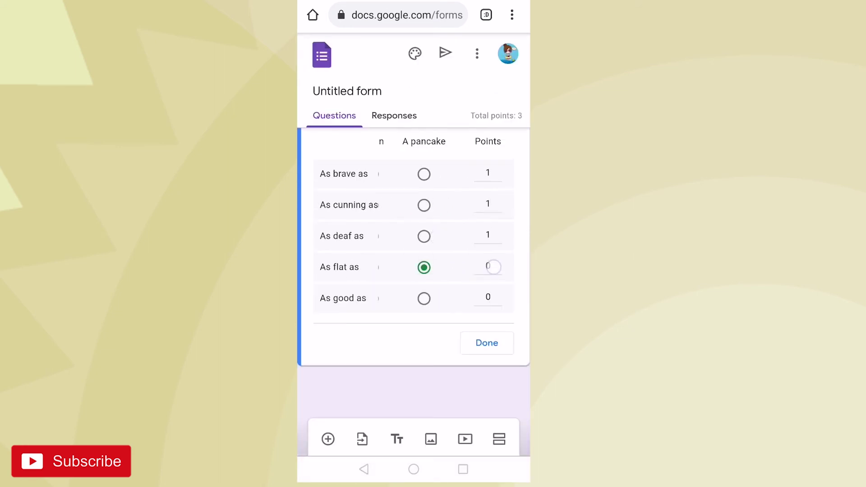
text(1)
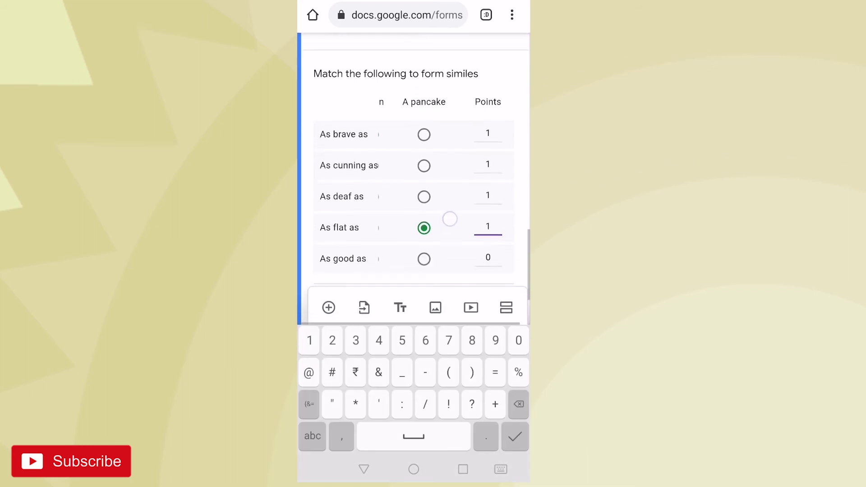
scroll(410, 258, left, 3)
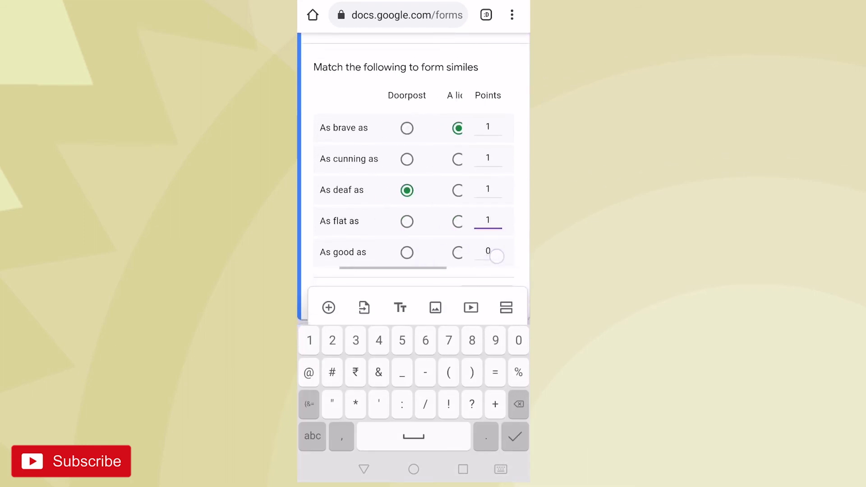
scroll(421, 250, left, 3)
click(404, 252)
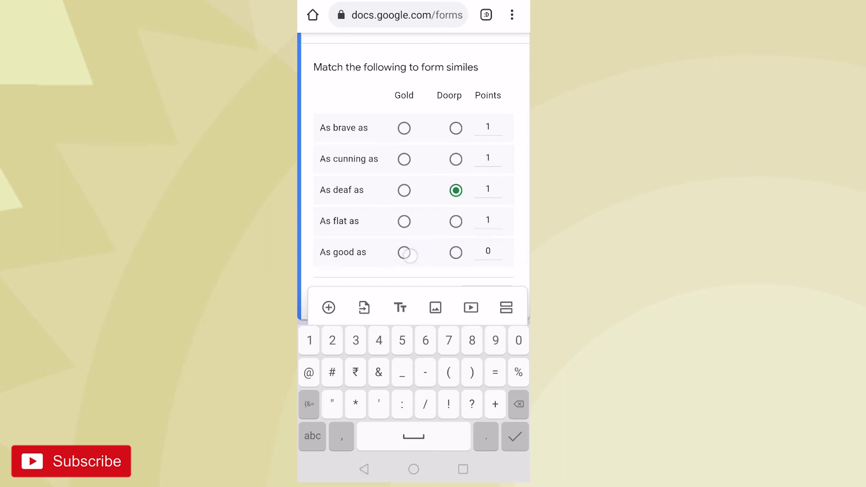
double_click(487, 298)
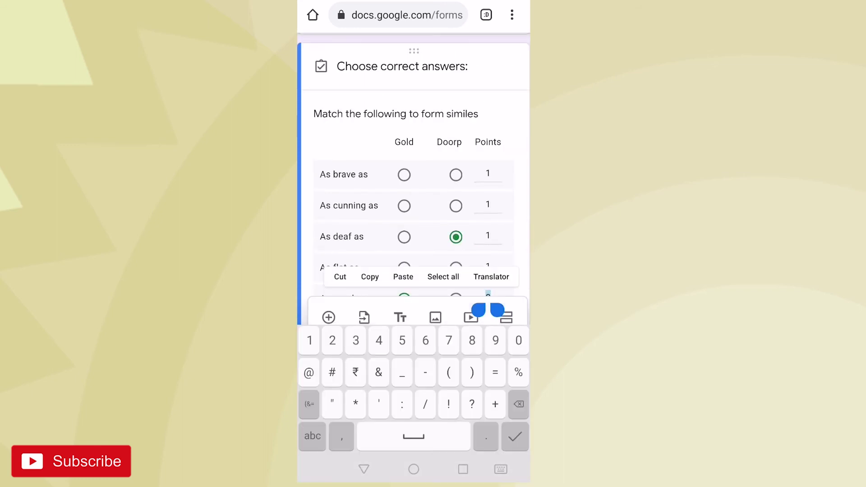
text(1)
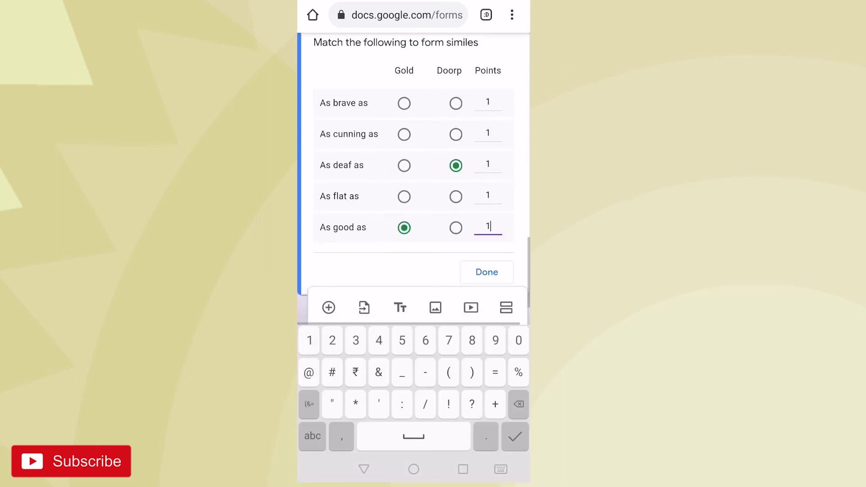
click(487, 272)
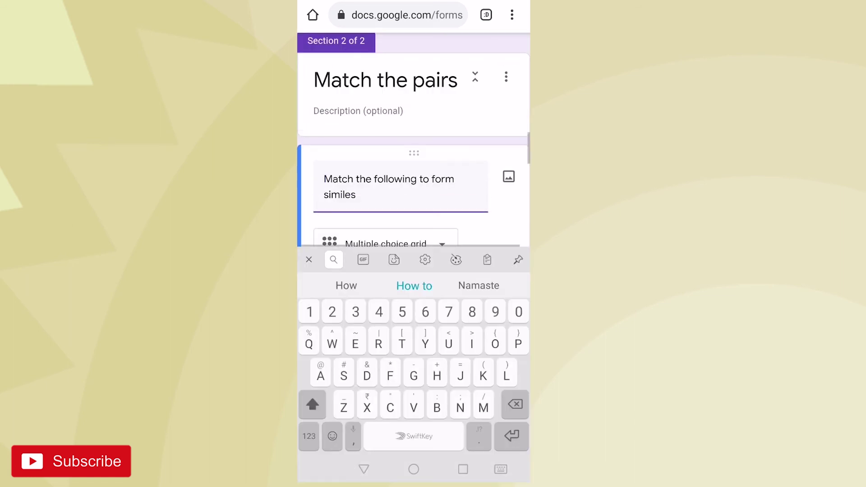
click(363, 469)
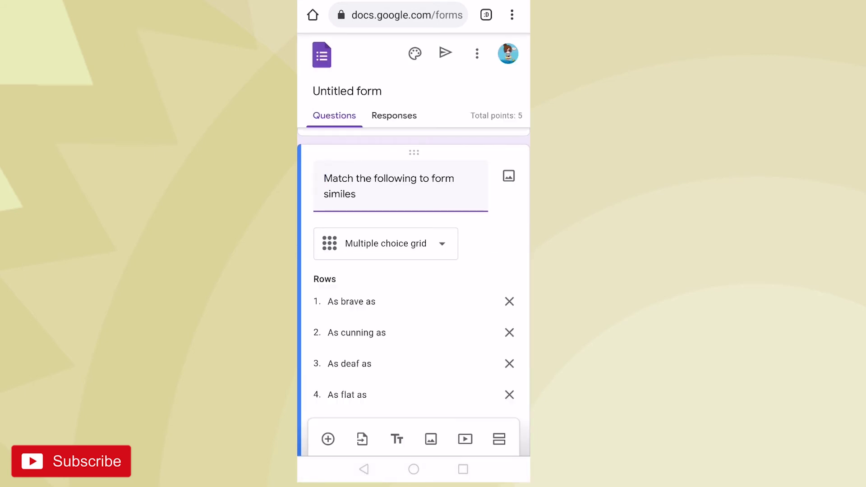
- Preview the Revision test form as a respondent would see it
click(477, 53)
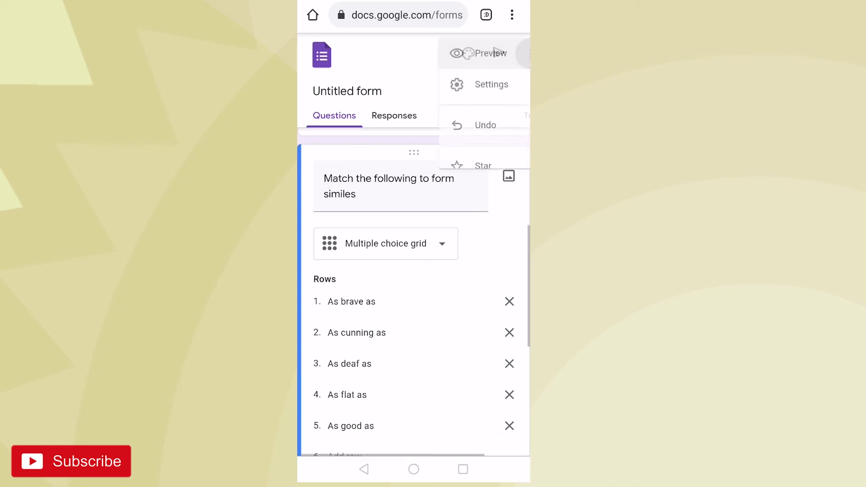
click(427, 58)
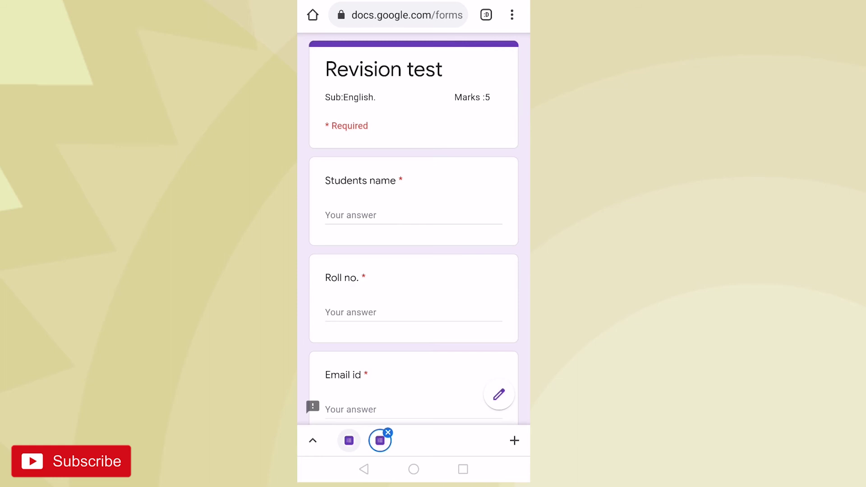
mouse_move(469, 323)
mouse_down()
mouse_move(481, 176)
mouse_move(478, 300)
mouse_up()
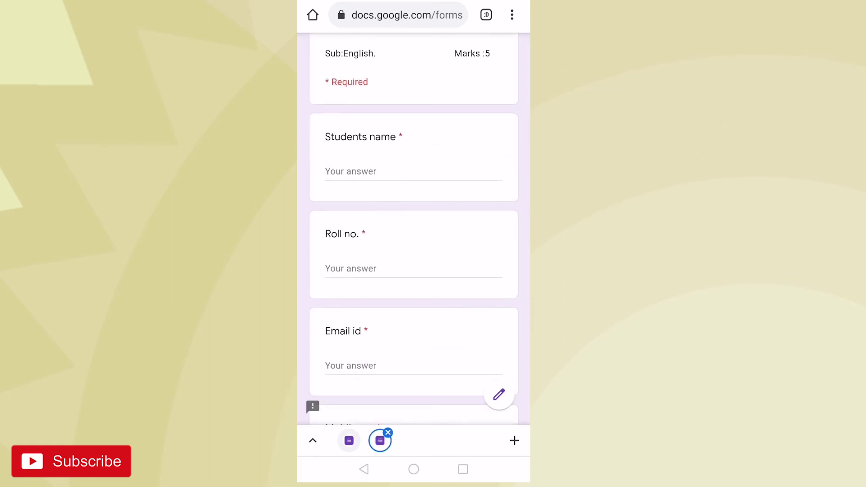
drag(460, 326, 461, 242)
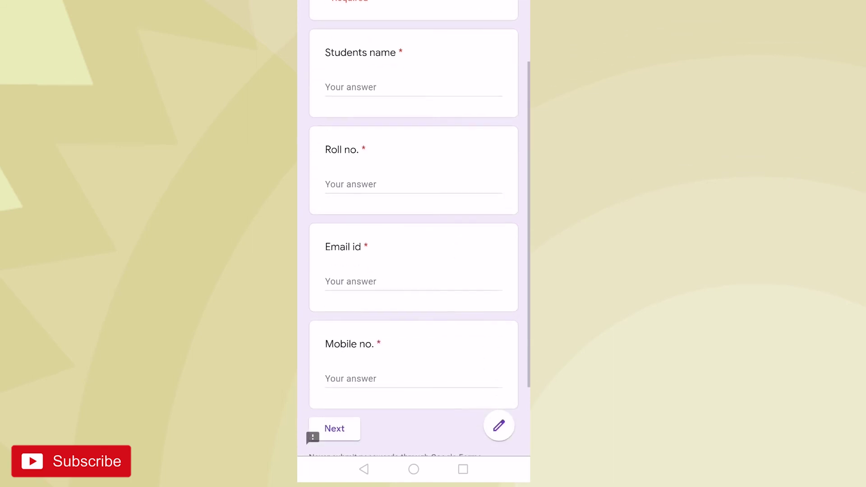
drag(457, 170, 454, 249)
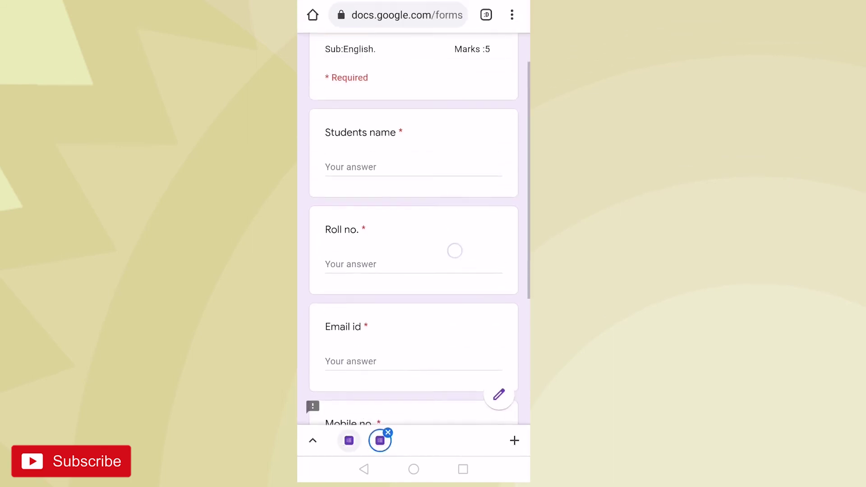
- Enter test answers for name, roll no., email and mobile, then continue to the next page and return to the editor
click(381, 159)
text(Egg)
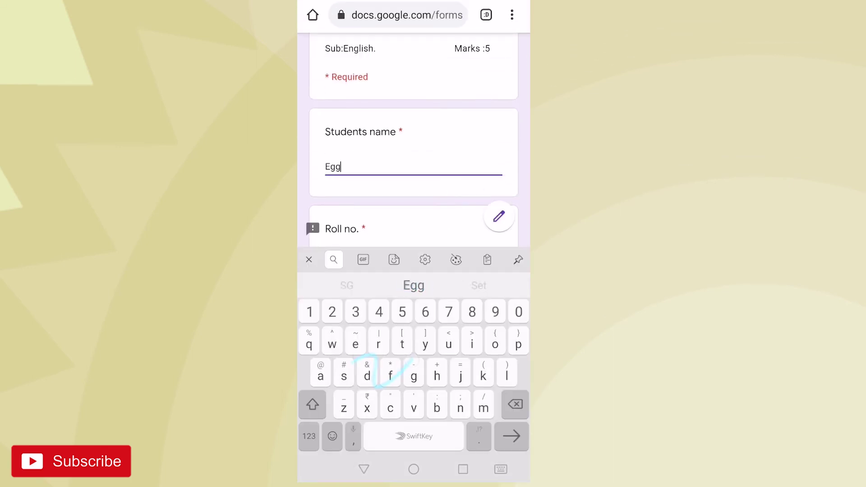
drag(460, 203, 460, 89)
click(390, 91)
text(rtu)
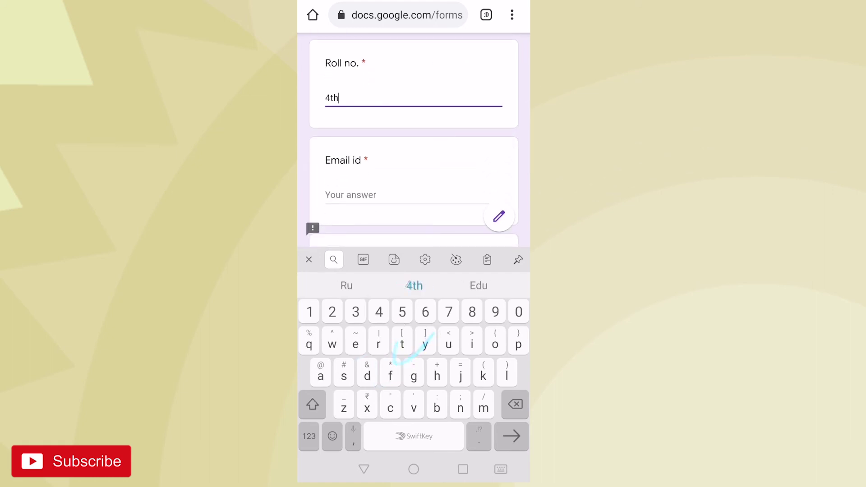
drag(413, 170, 413, 88)
click(379, 115)
drag(376, 348, 447, 332)
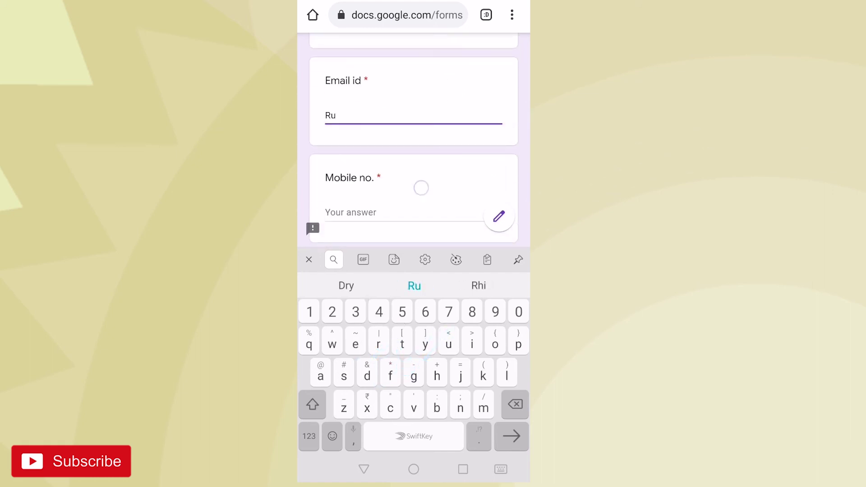
drag(414, 203, 413, 140)
click(351, 152)
text(Dry)
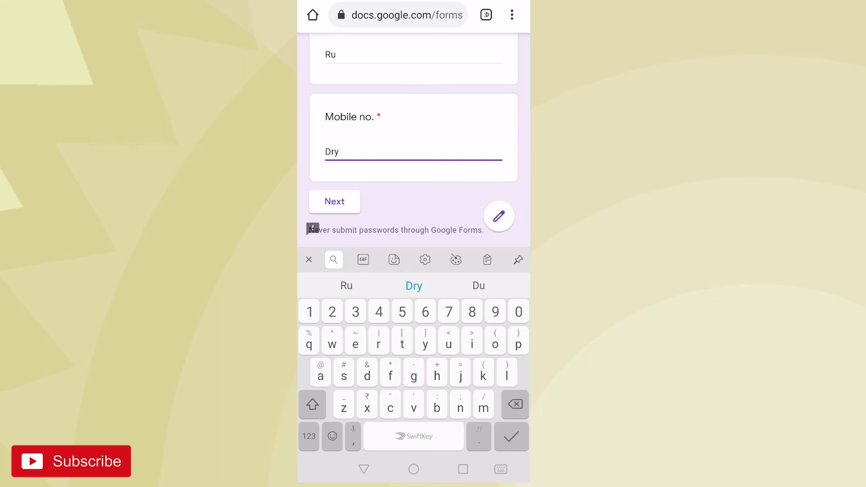
click(335, 200)
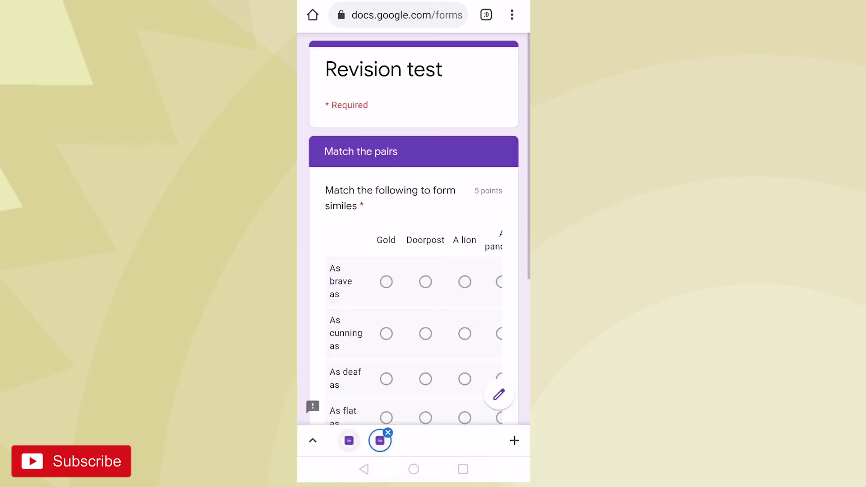
drag(452, 210, 452, 127)
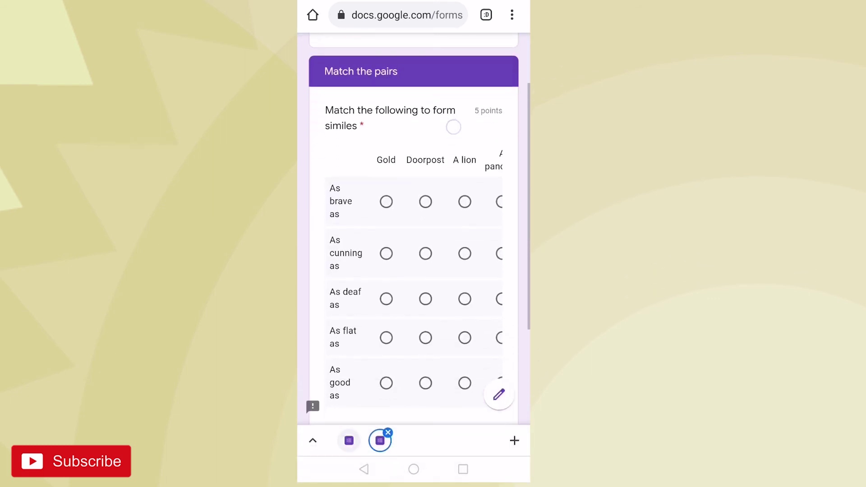
mouse_move(455, 333)
mouse_down()
mouse_move(459, 272)
mouse_move(374, 308)
mouse_move(479, 300)
mouse_up()
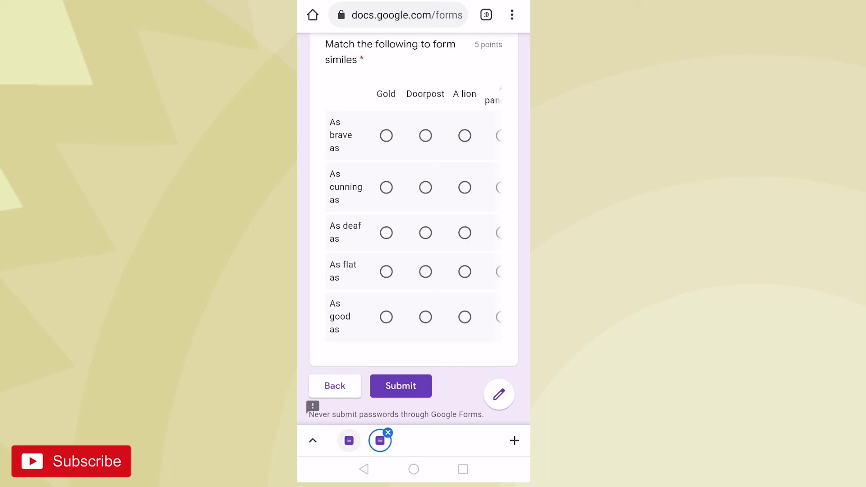
click(348, 440)
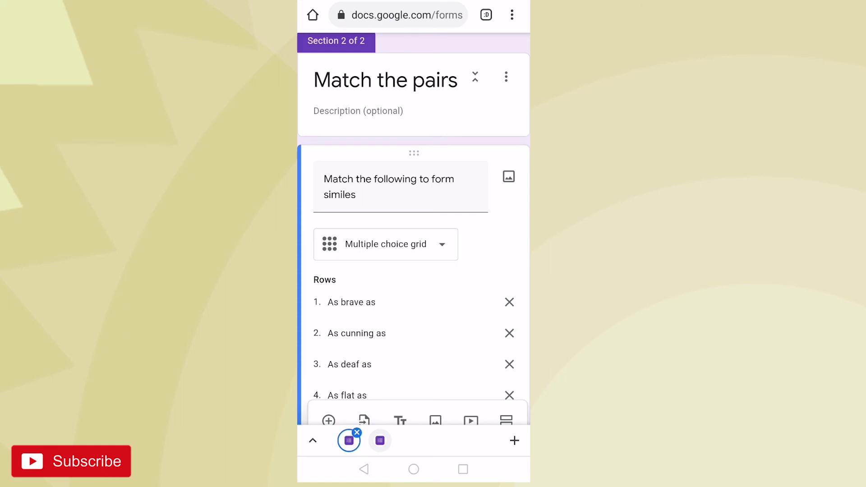
scroll(468, 129, up, 5)
scroll(475, 145, up, 5)
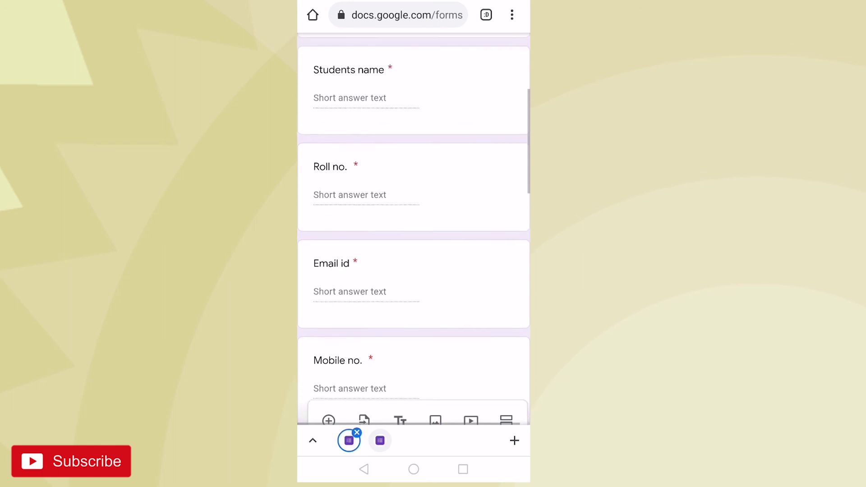
scroll(467, 156, up, 5)
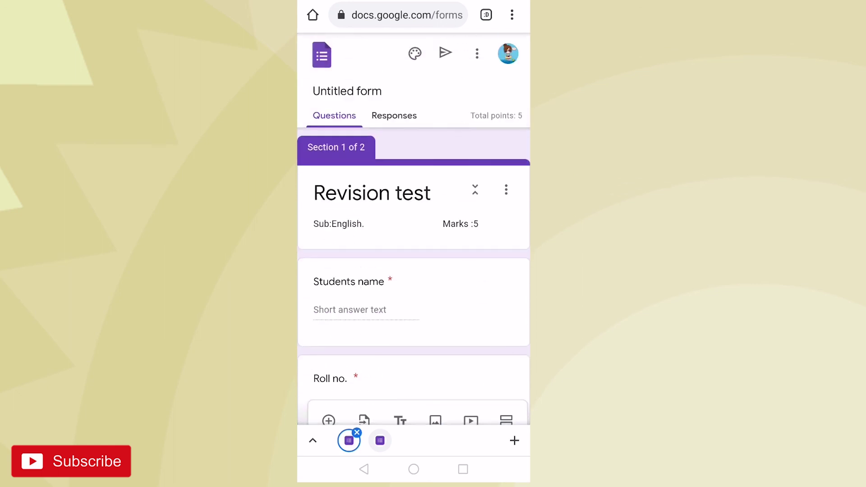
- Generate a pre-filled link for the Revision test form and copy it
click(476, 54)
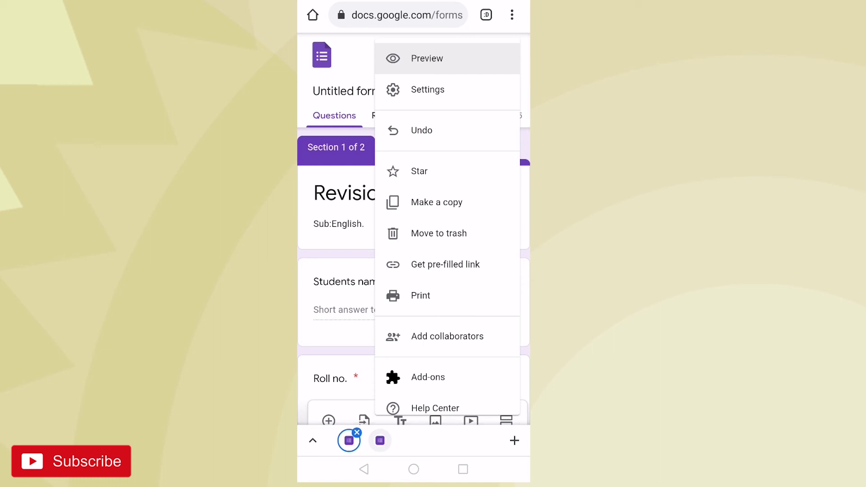
click(445, 264)
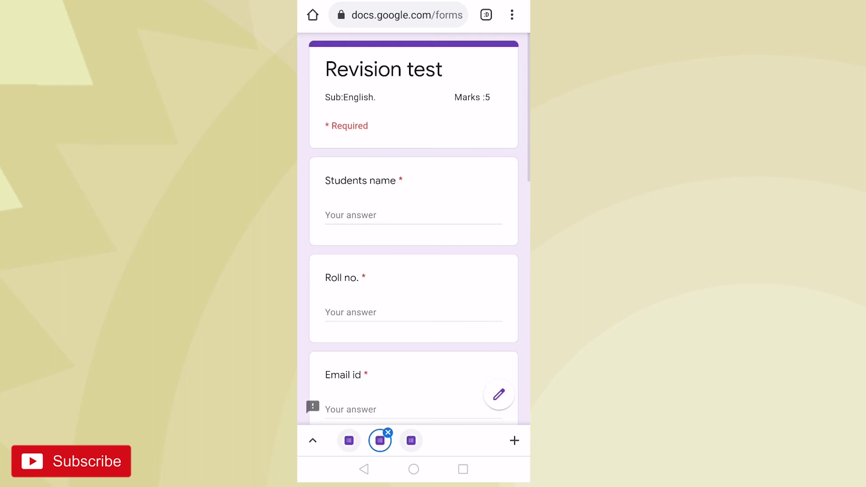
scroll(413, 216, down, 10)
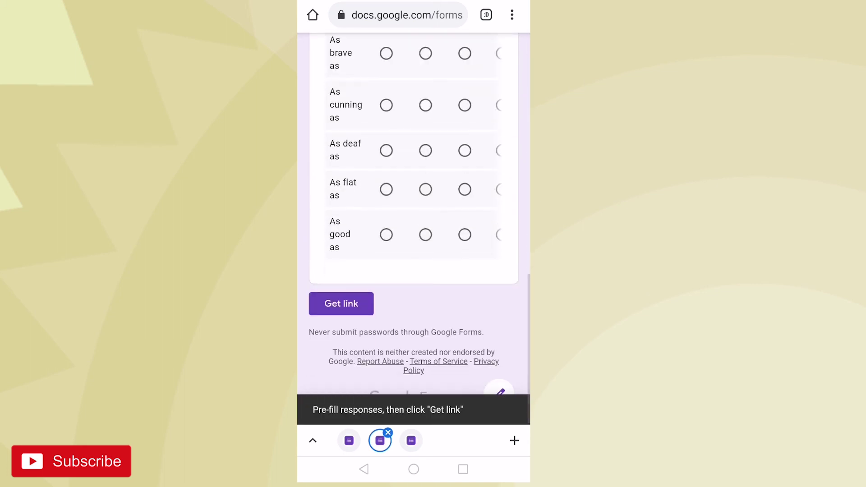
click(340, 303)
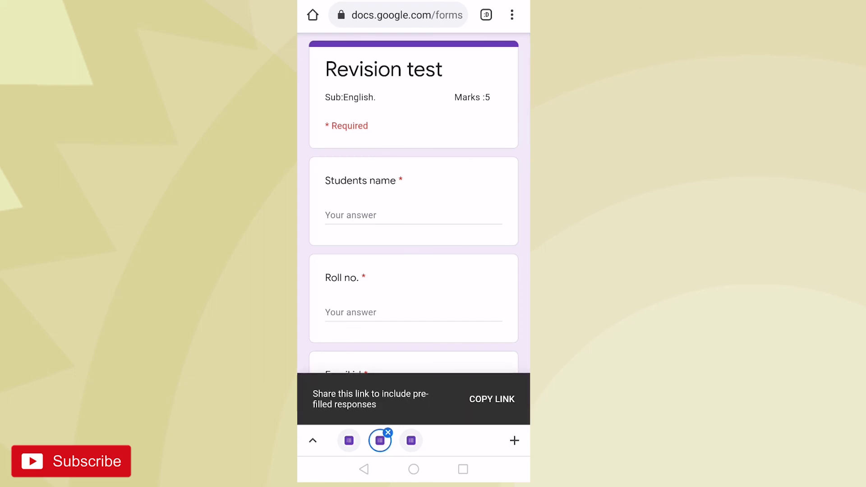
click(492, 399)
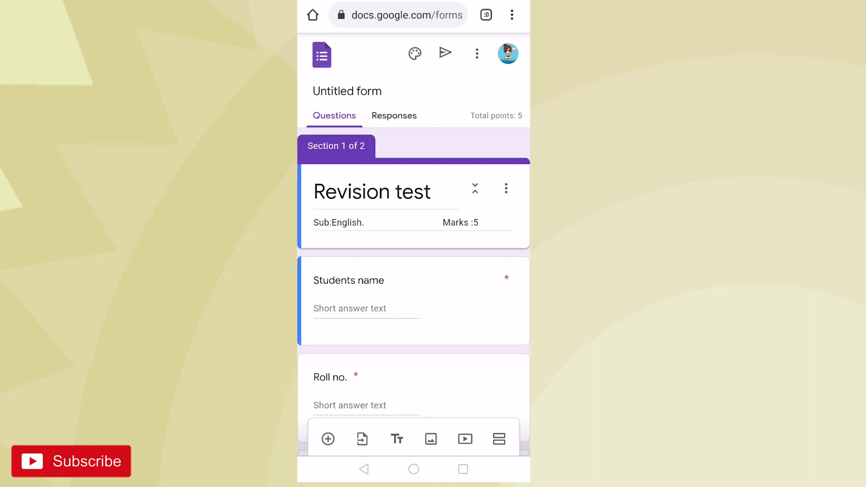
- Print the form to PDF on ISO A4 paper
click(476, 54)
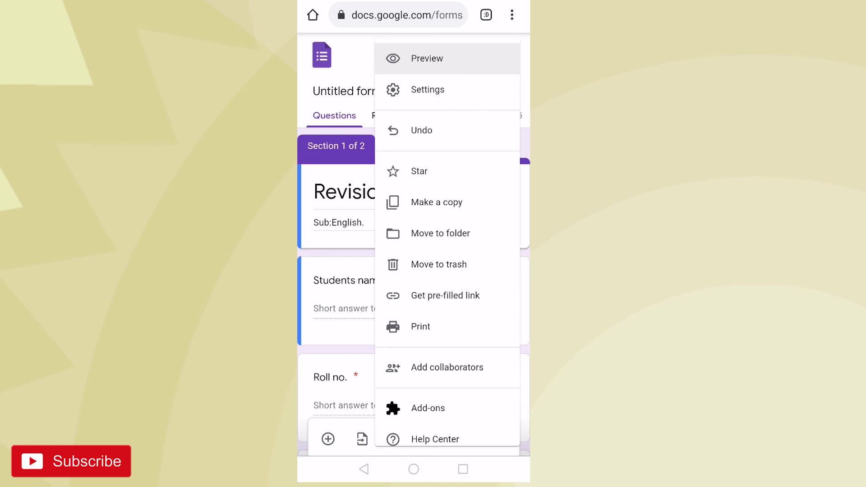
click(419, 327)
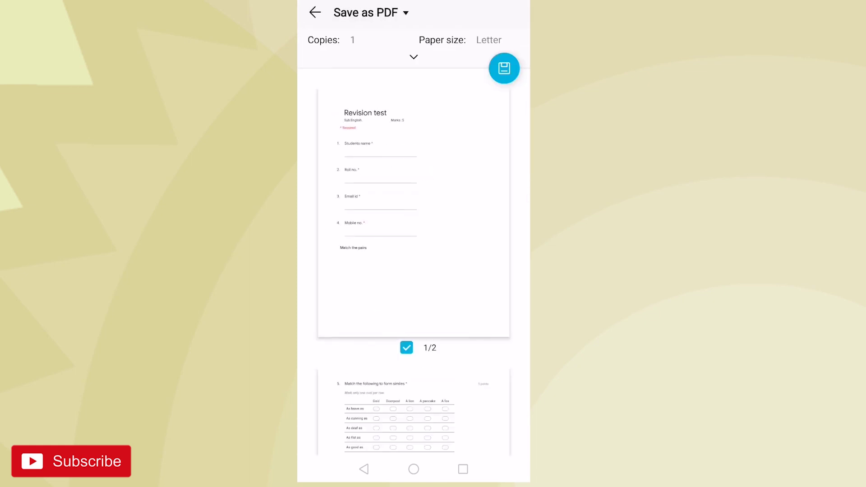
click(414, 57)
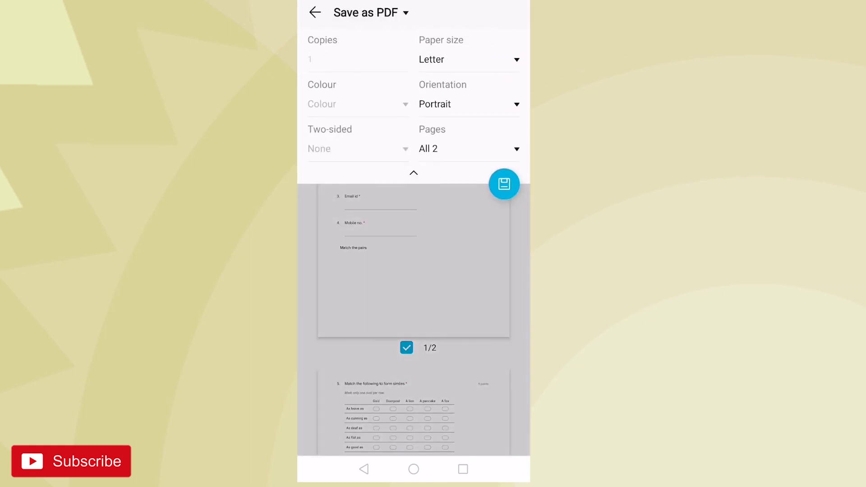
click(468, 60)
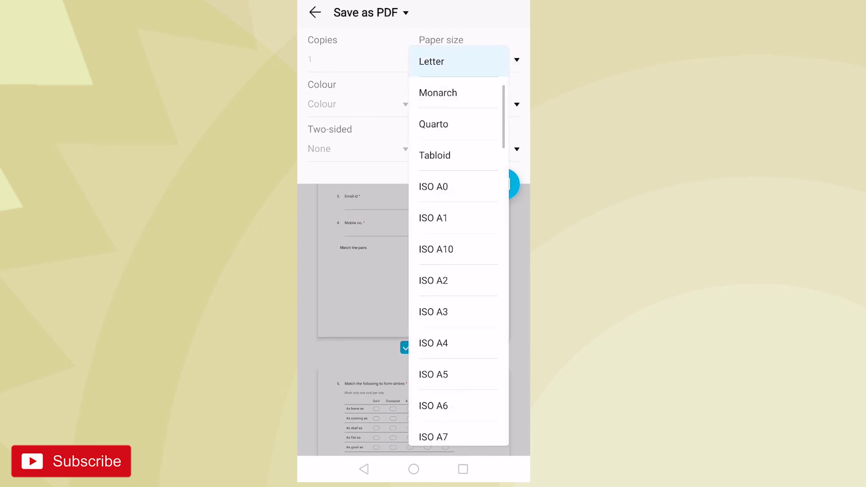
click(468, 342)
click(468, 321)
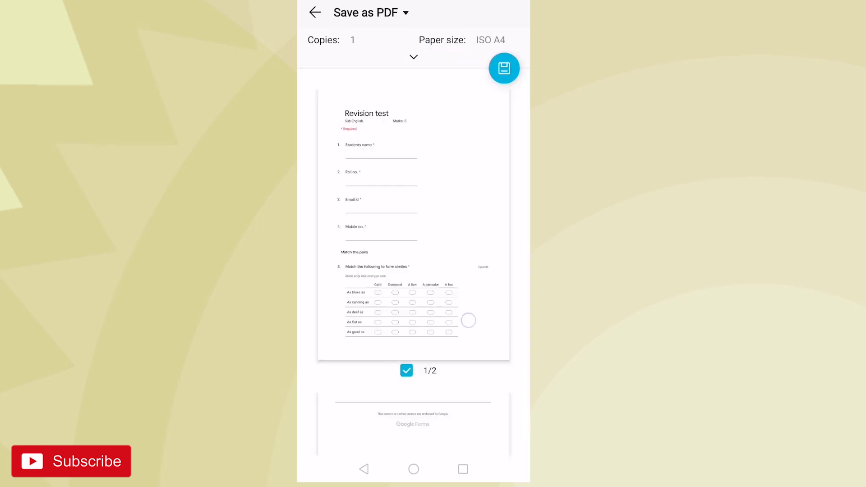
drag(464, 318, 481, 169)
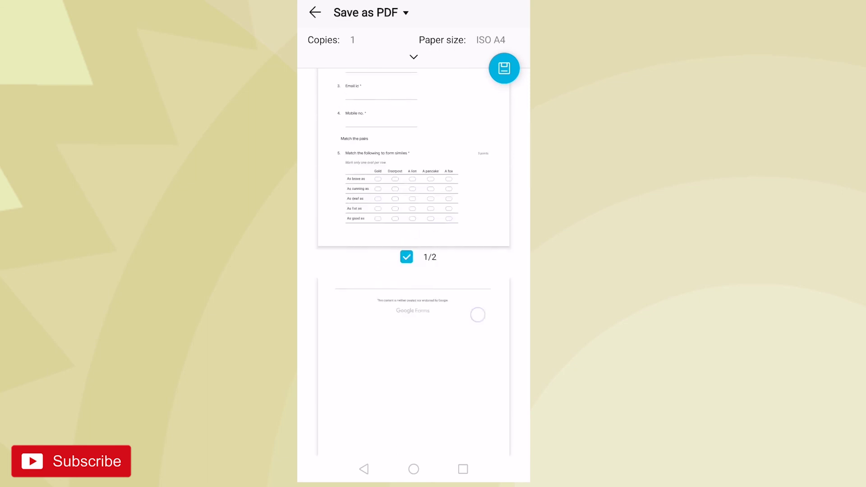
drag(479, 217, 477, 352)
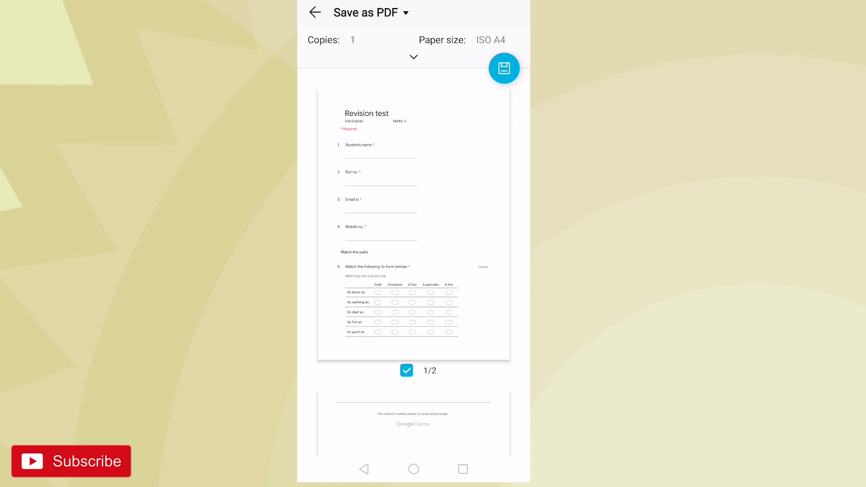
click(504, 68)
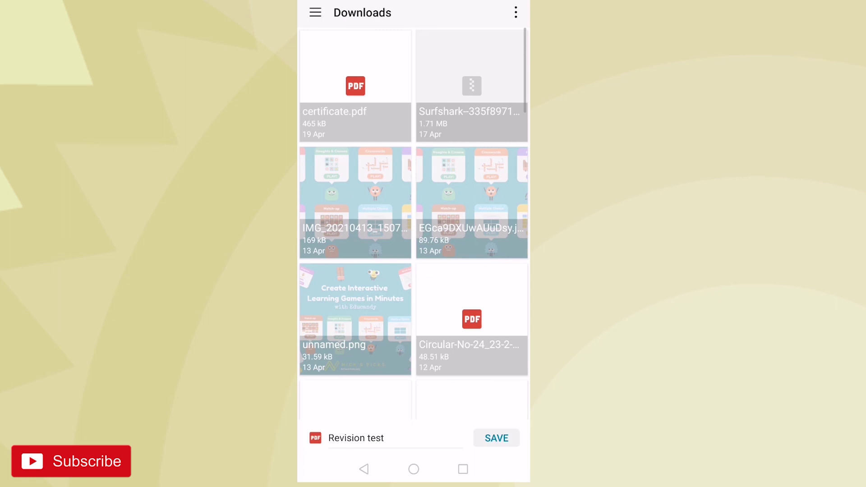
- Save the PDF as 'Revision test' in Downloads
click(407, 438)
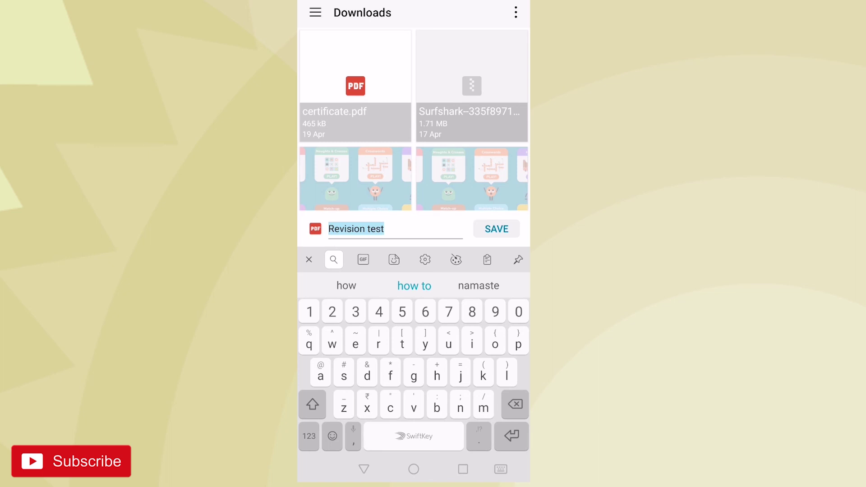
click(496, 229)
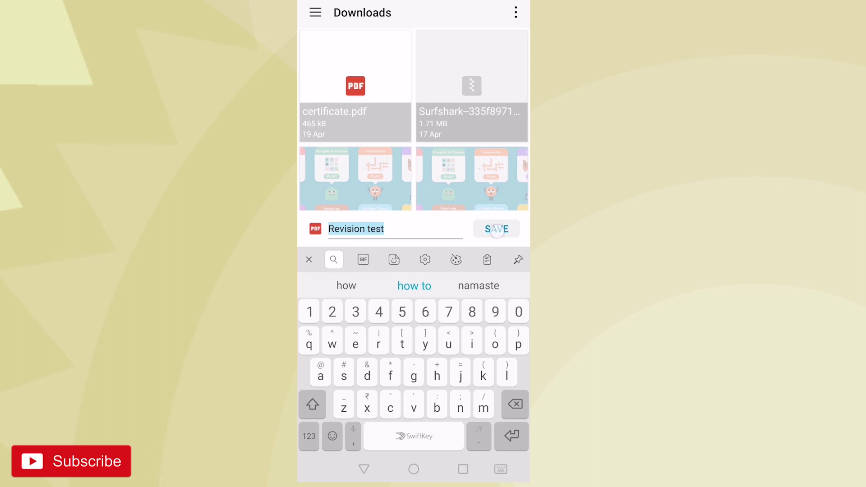